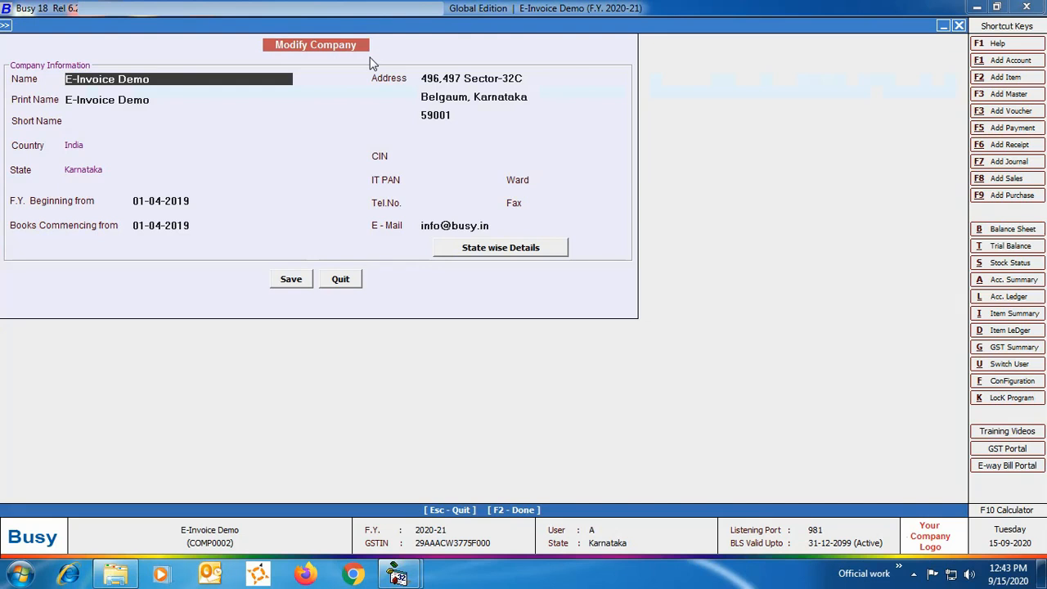
- Leave the company details and set E-Invoice Required to Y in the GST/VAT feature options
left_click(343, 279)
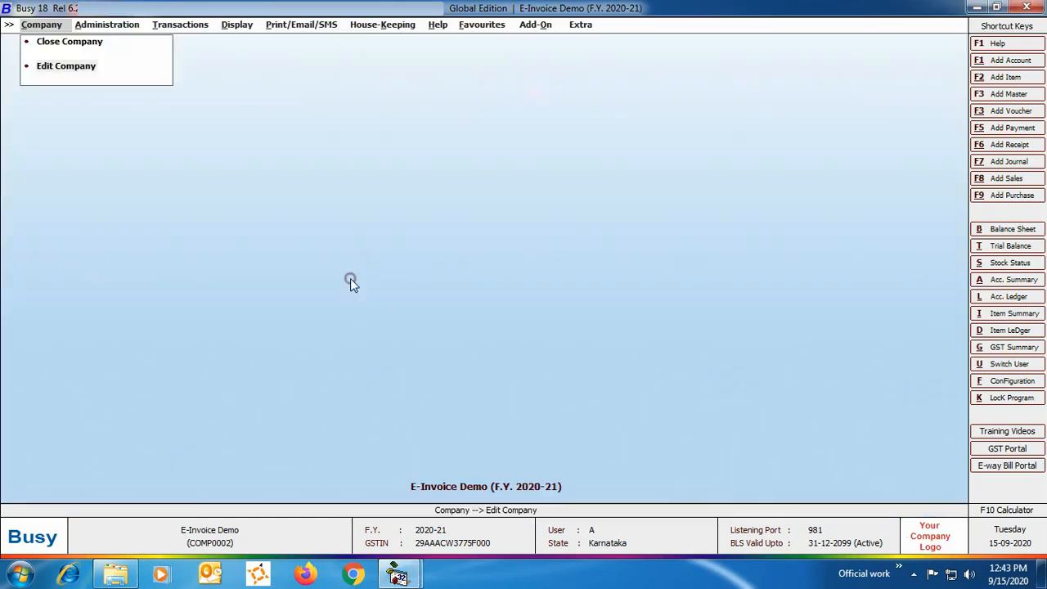
left_click(127, 29)
left_click(113, 41)
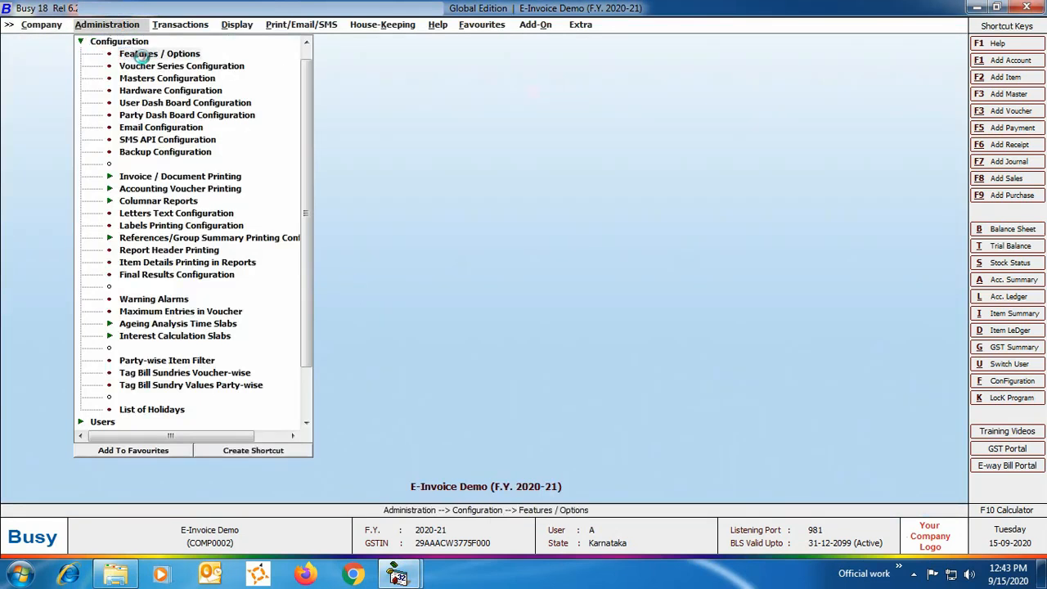
left_click(140, 54)
left_click(75, 237)
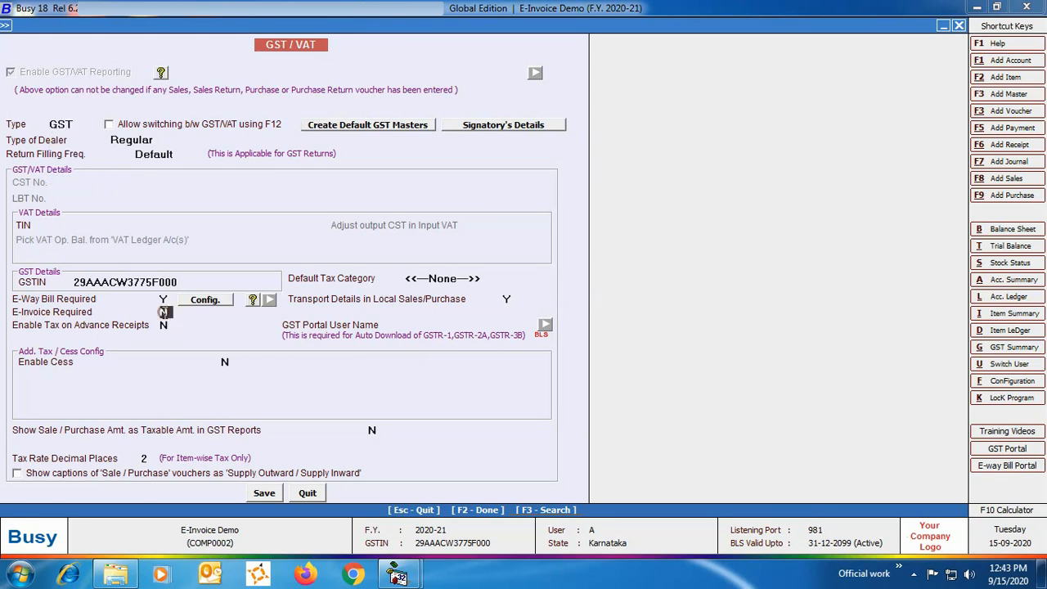
left_click(163, 312)
key("y")
- In the e-invoice configuration, enter Bengaluru as the From Place and fill in the place's postal PIN code
left_click(204, 315)
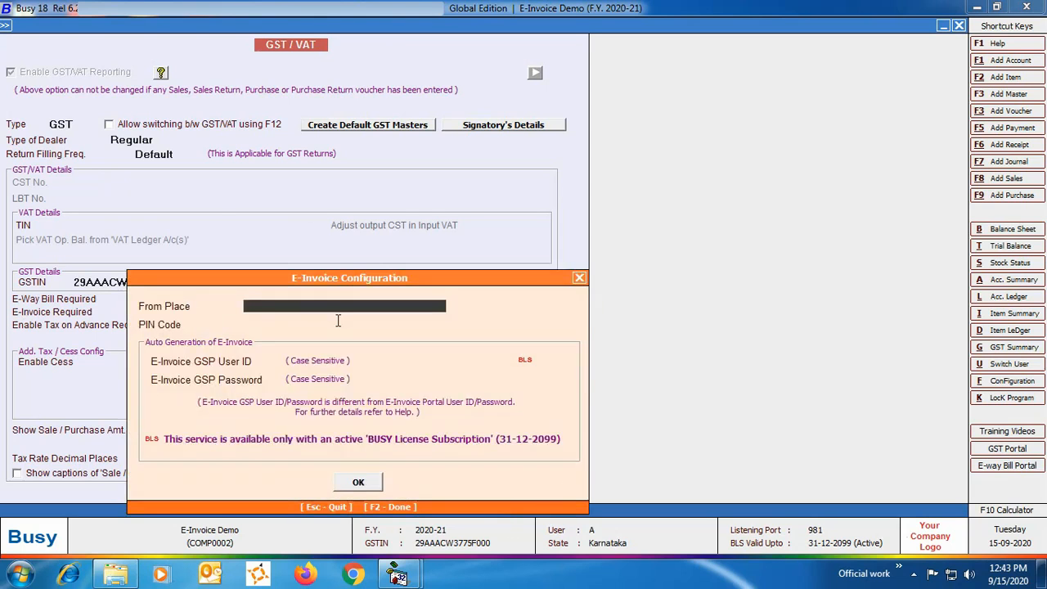
type("Bengaluru")
key("Return")
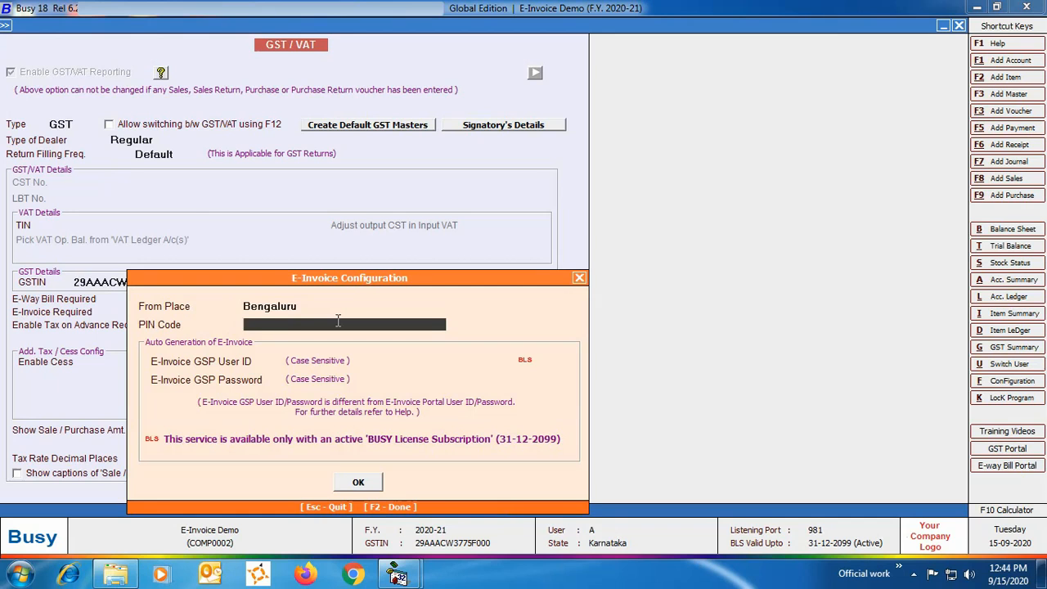
type("560004")
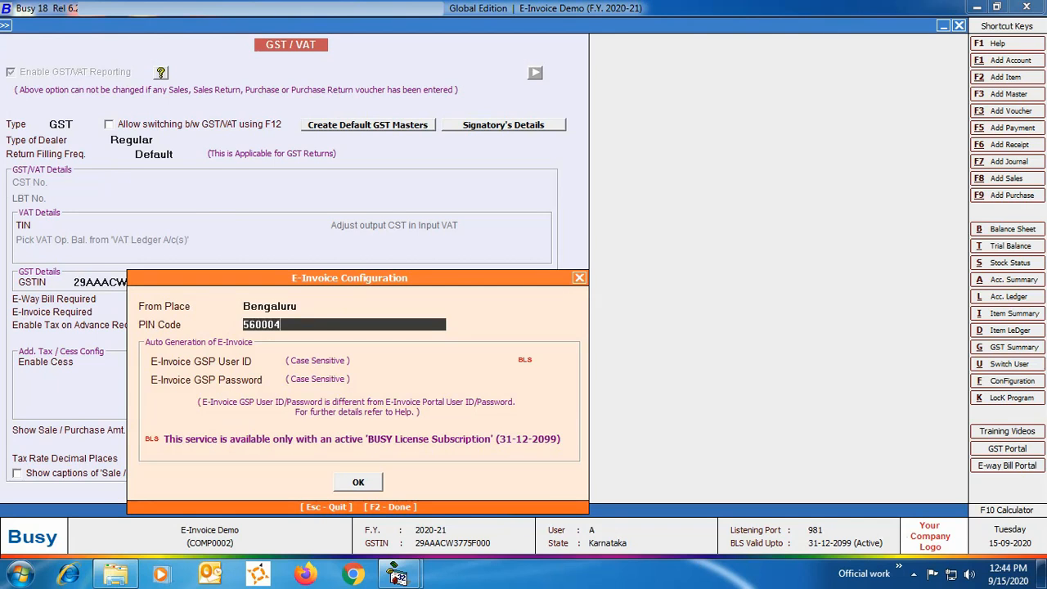
key("Return")
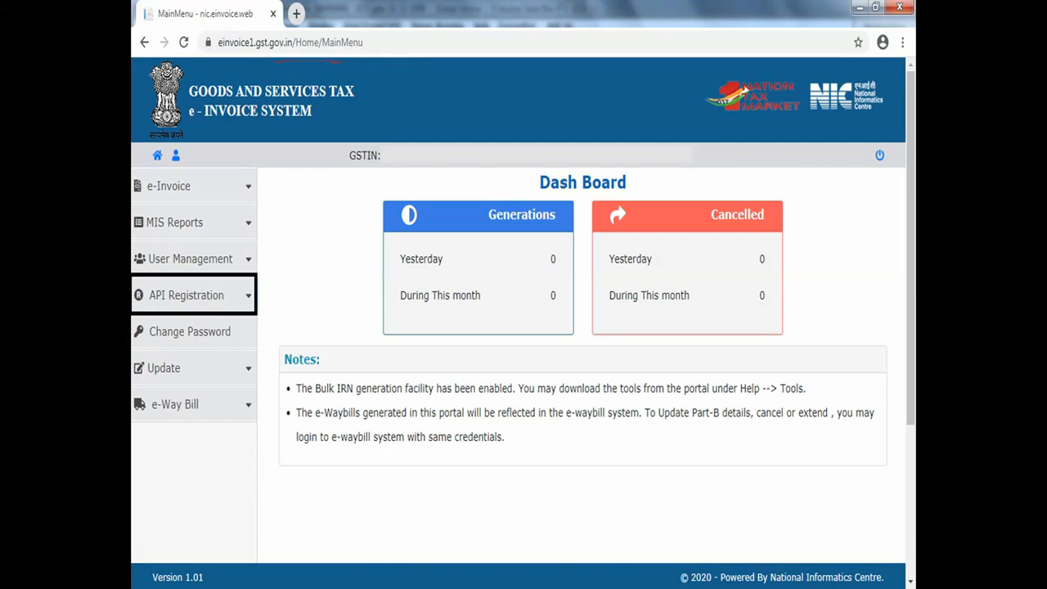
- On the GST e-Invoice portal, find the Create API User option in the user credentials of API Registration
left_click(132, 292)
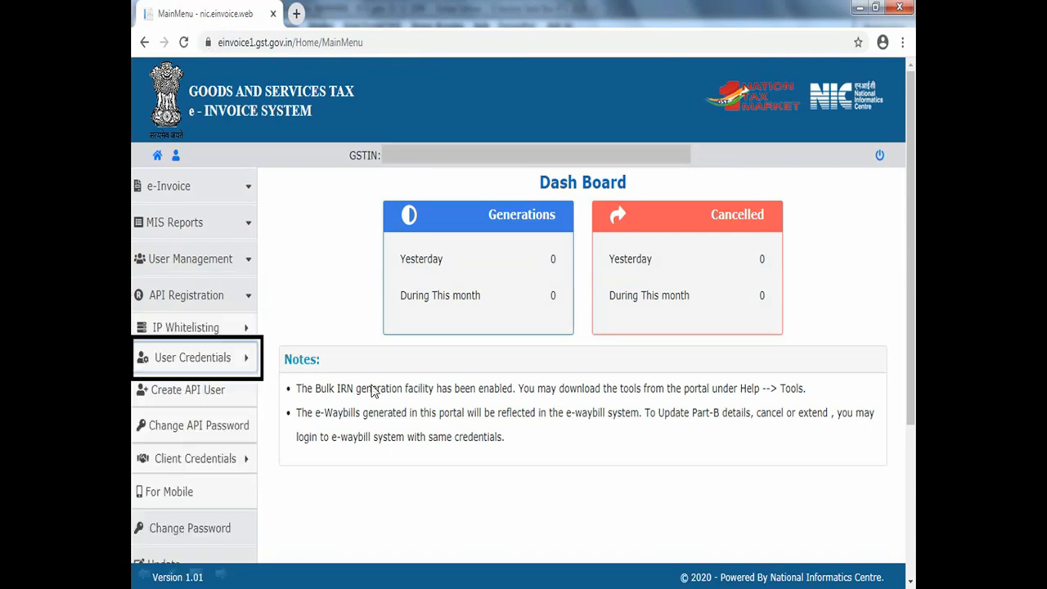
left_click(128, 391)
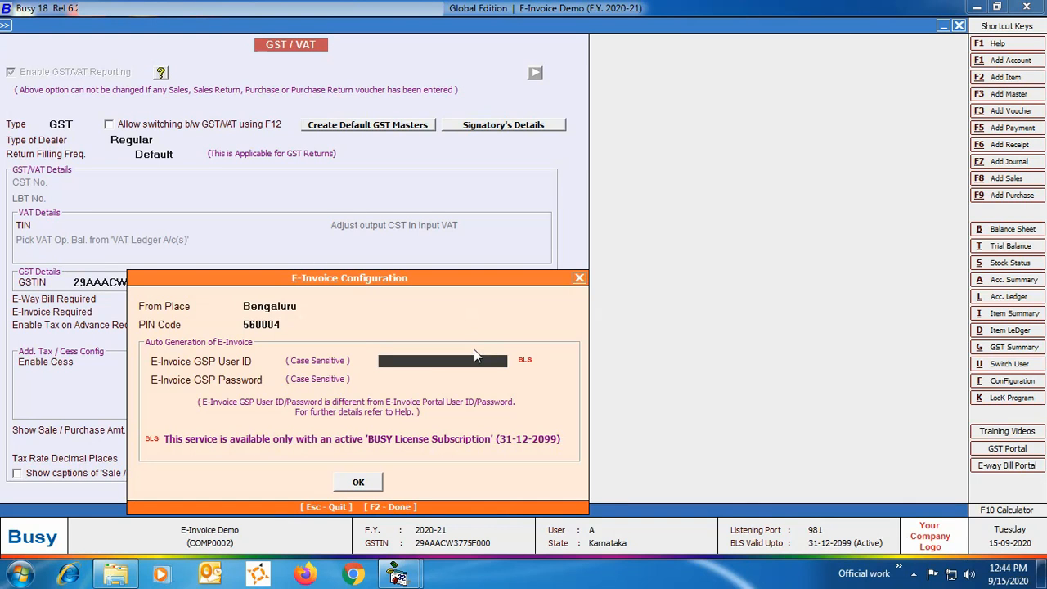
- Enter the E-Invoice GSP user ID and password, confirm the configuration, and save the GST/VAT options
type("xxxxxxxxxx")
key("Return")
type("xxxxxxxx")
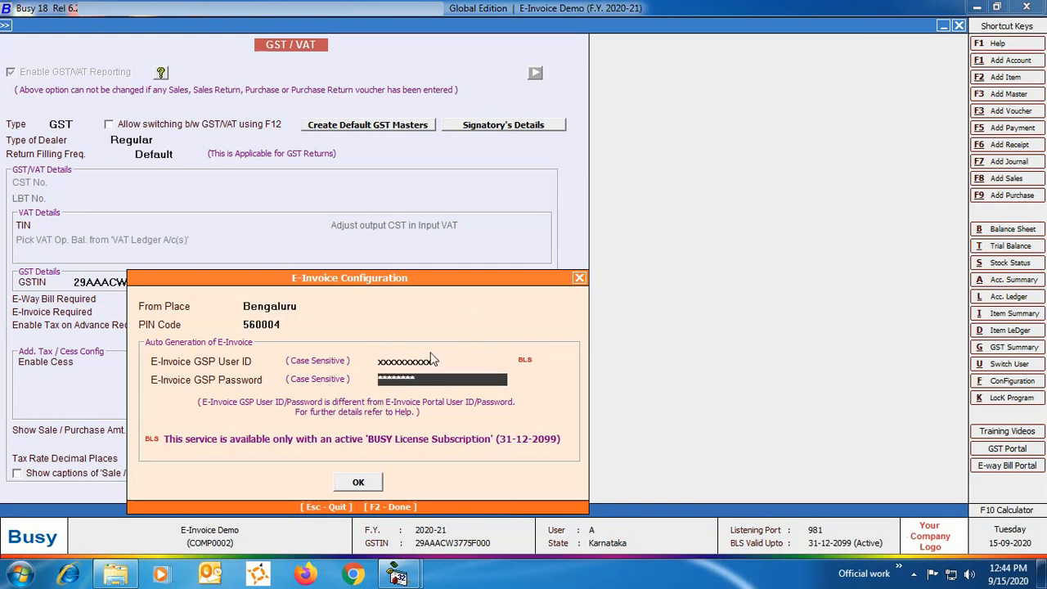
left_click(357, 483)
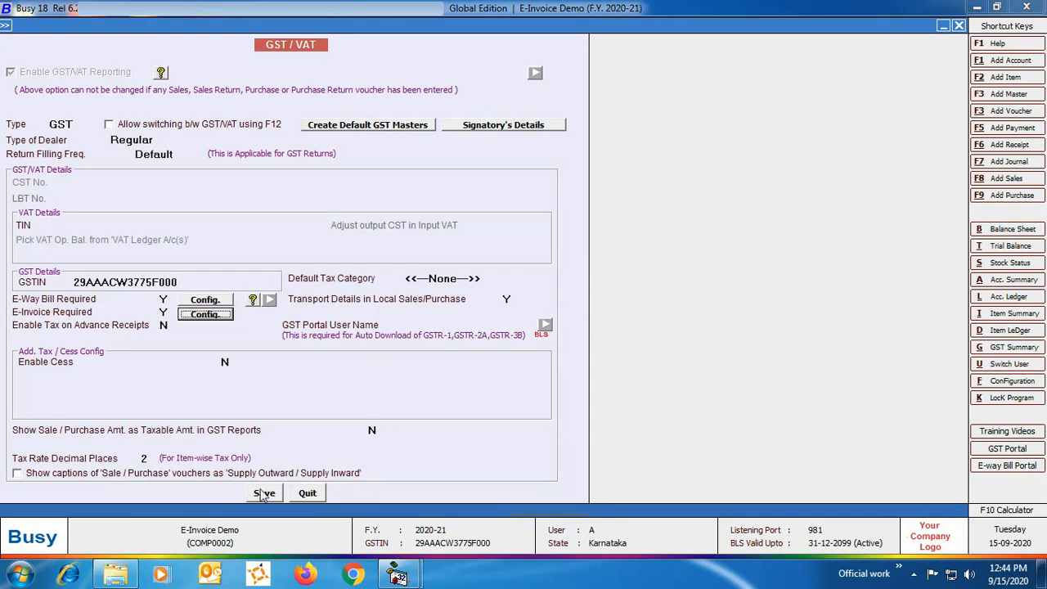
left_click(263, 492)
left_click(131, 473)
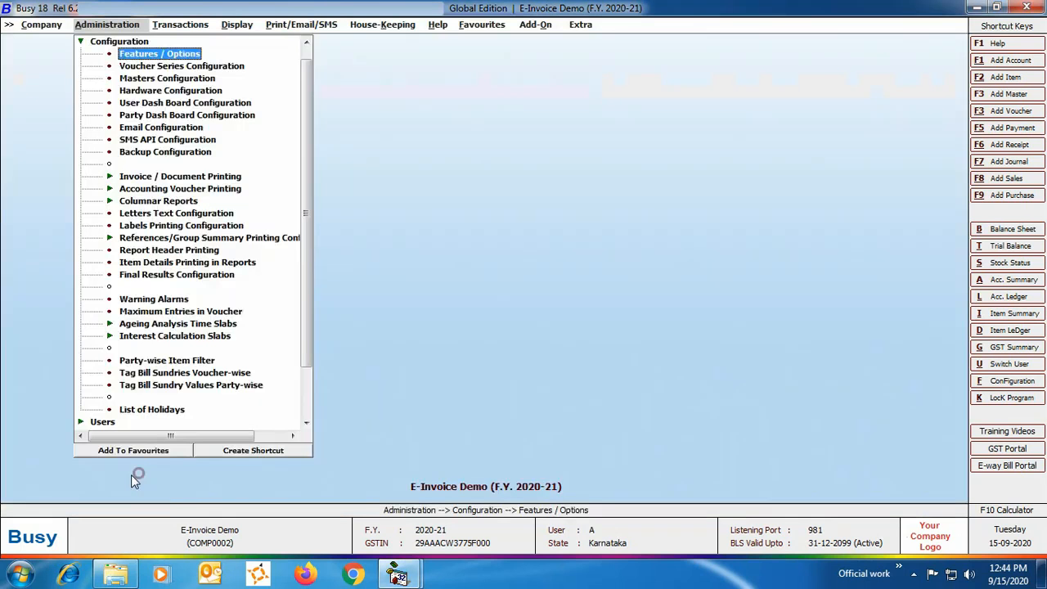
- Examine the address, From Place, PIN code and From State in the MC-2 material centre master, without changing them
double_click(119, 42)
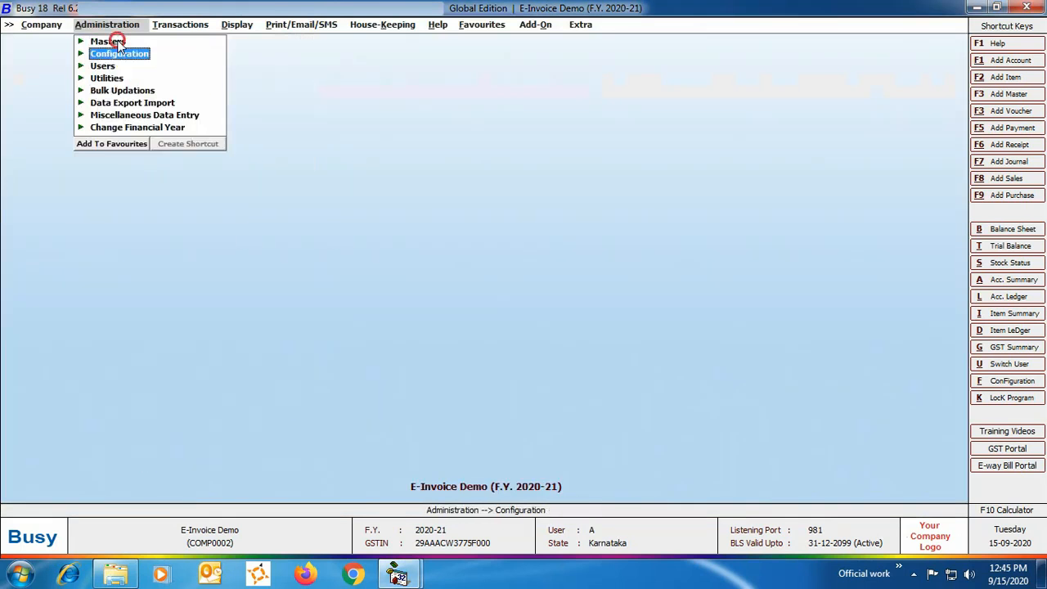
double_click(119, 42)
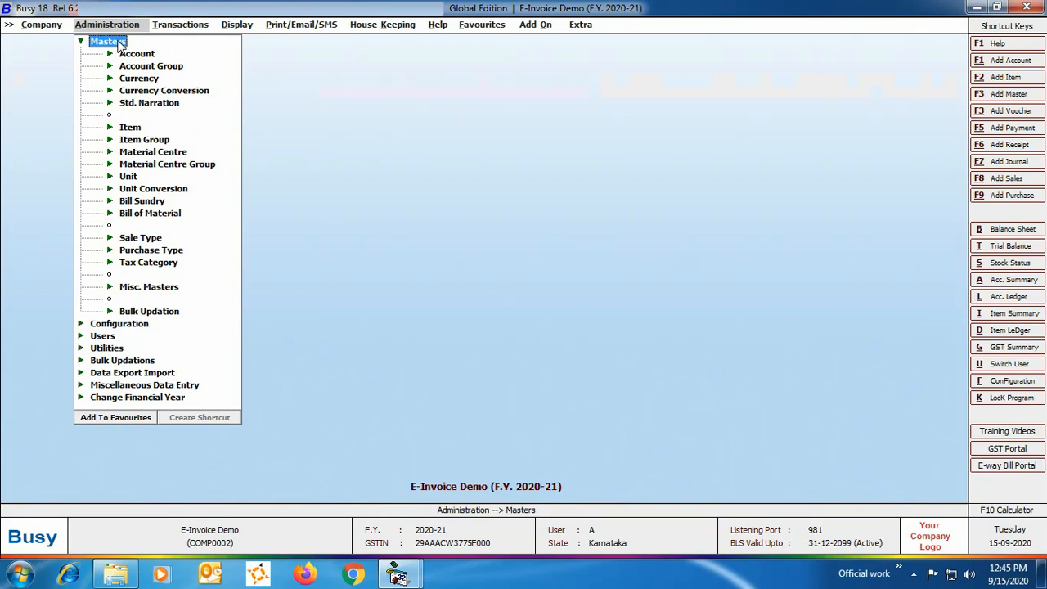
double_click(141, 153)
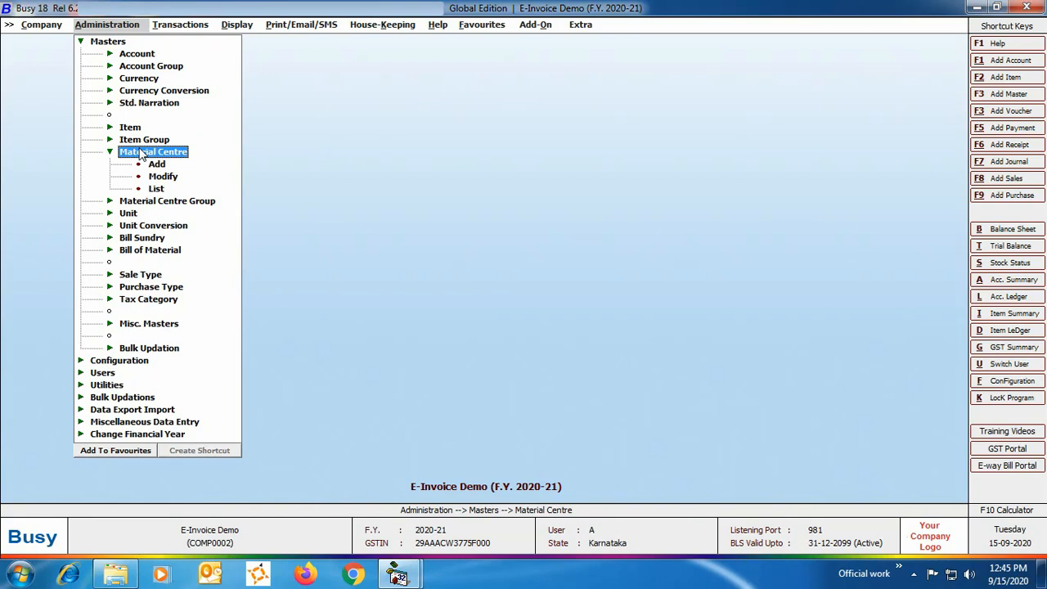
double_click(160, 177)
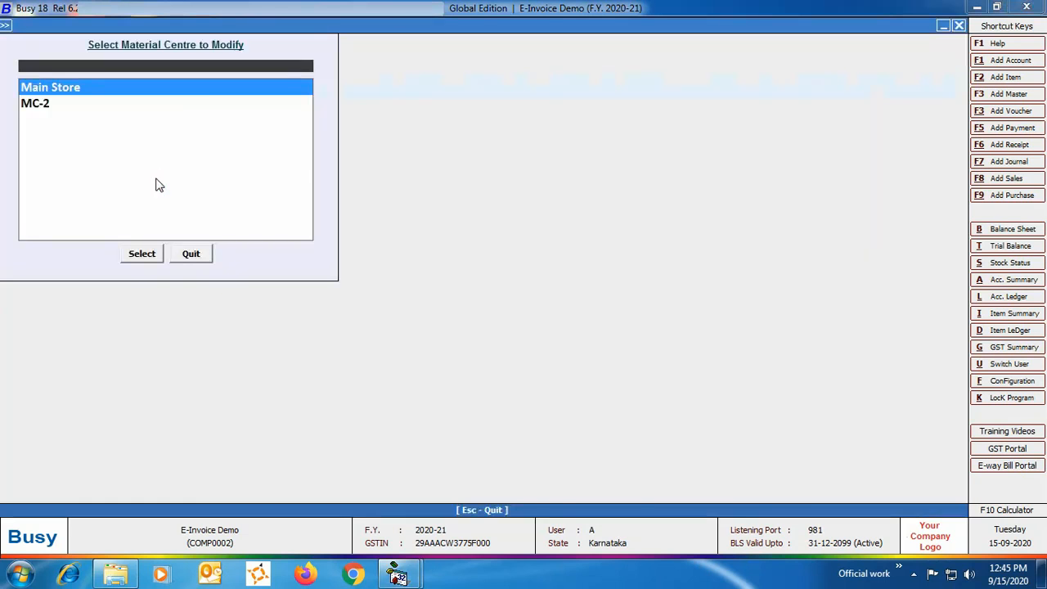
key("Down")
key("Return")
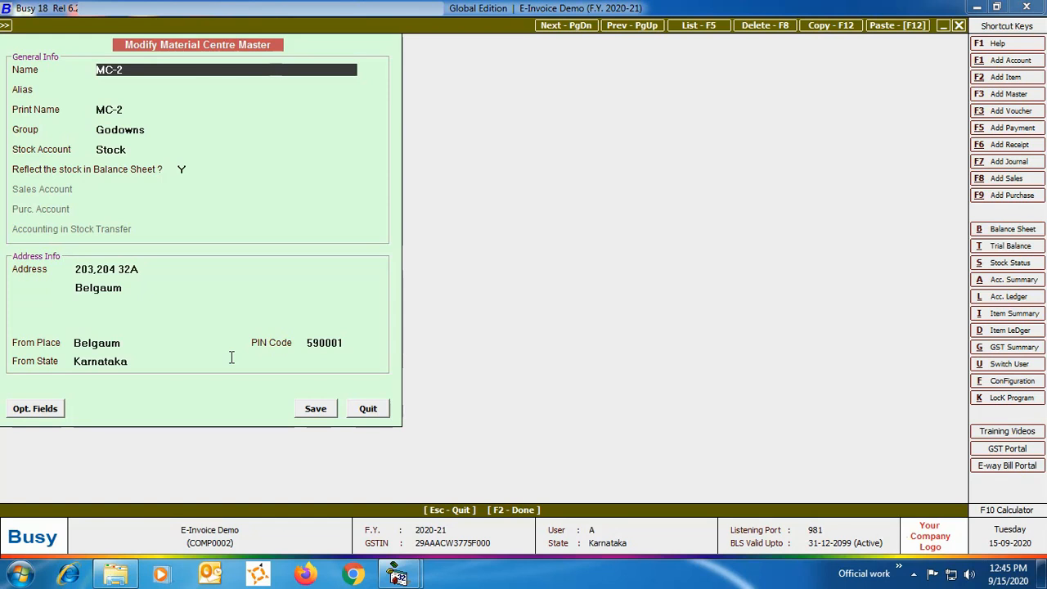
left_click(369, 412)
left_click(191, 254)
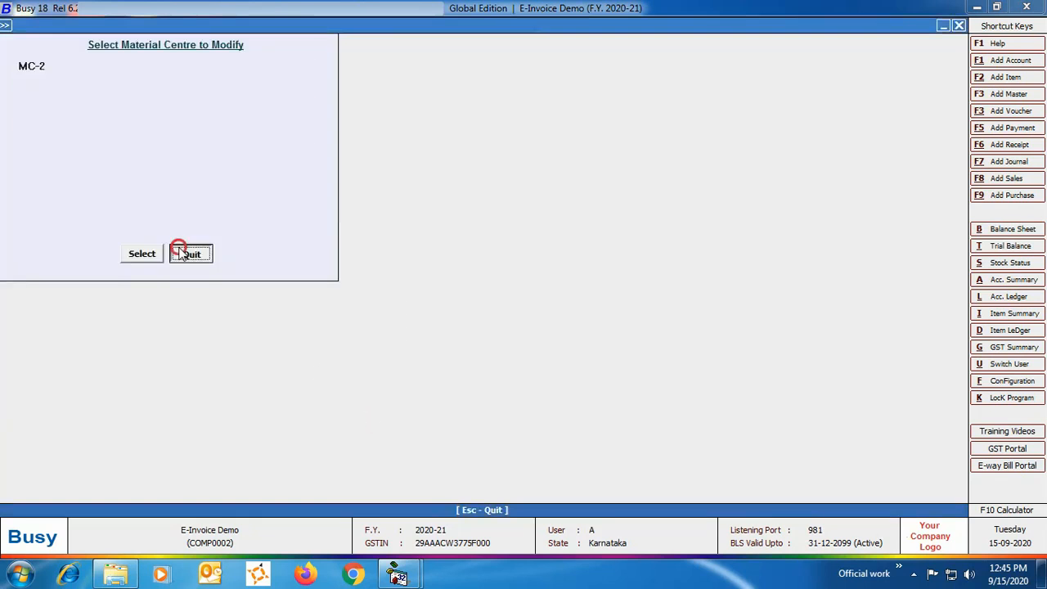
- Examine the address, GSTIN, PIN code and transport details in the Busy Infotech Pvt. Ltd. account master
left_click(136, 53)
left_click(161, 80)
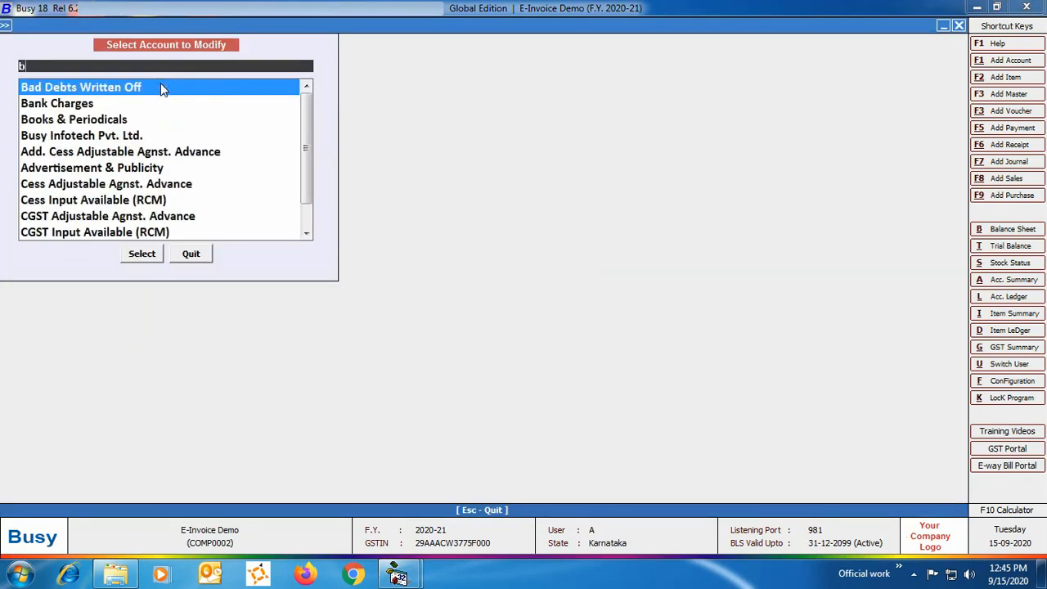
type("bu")
left_click(142, 254)
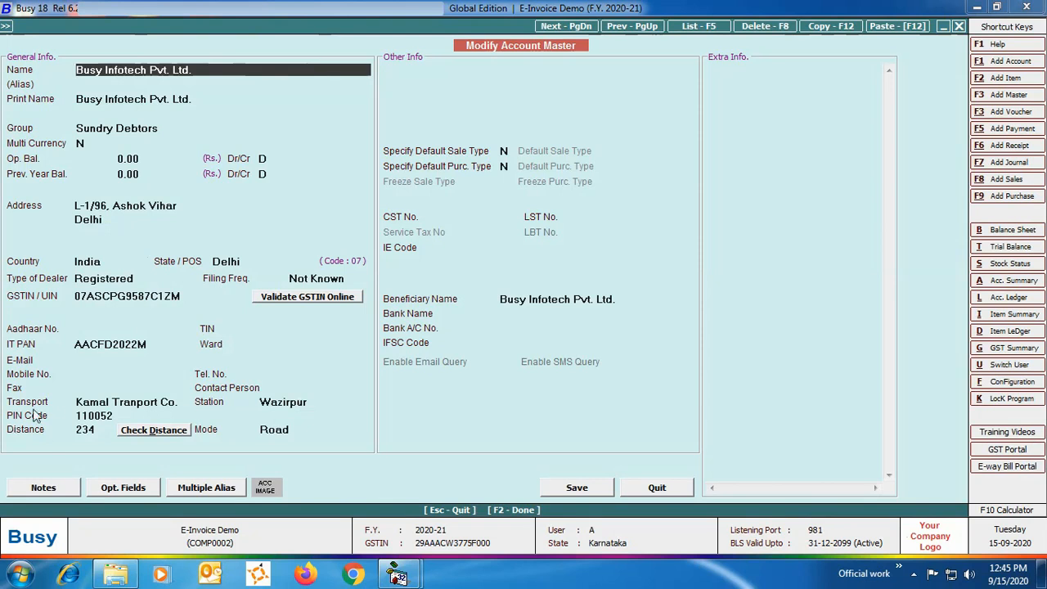
left_click(657, 489)
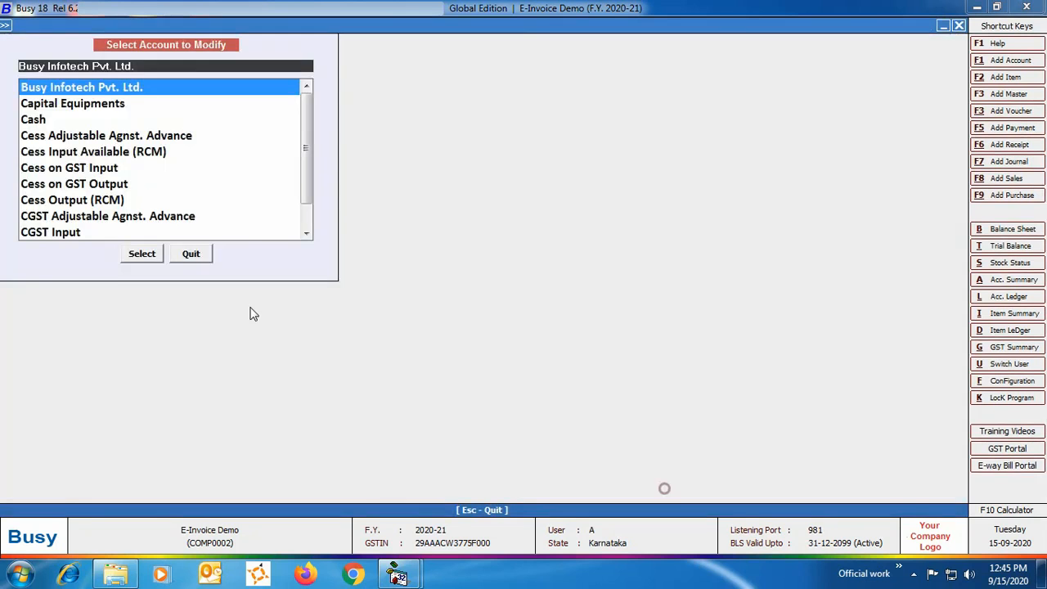
left_click(191, 253)
- Examine the UQC settings for GST e-Return, E-Way Bill and E-Invoice in the Dozen unit master
left_click(128, 250)
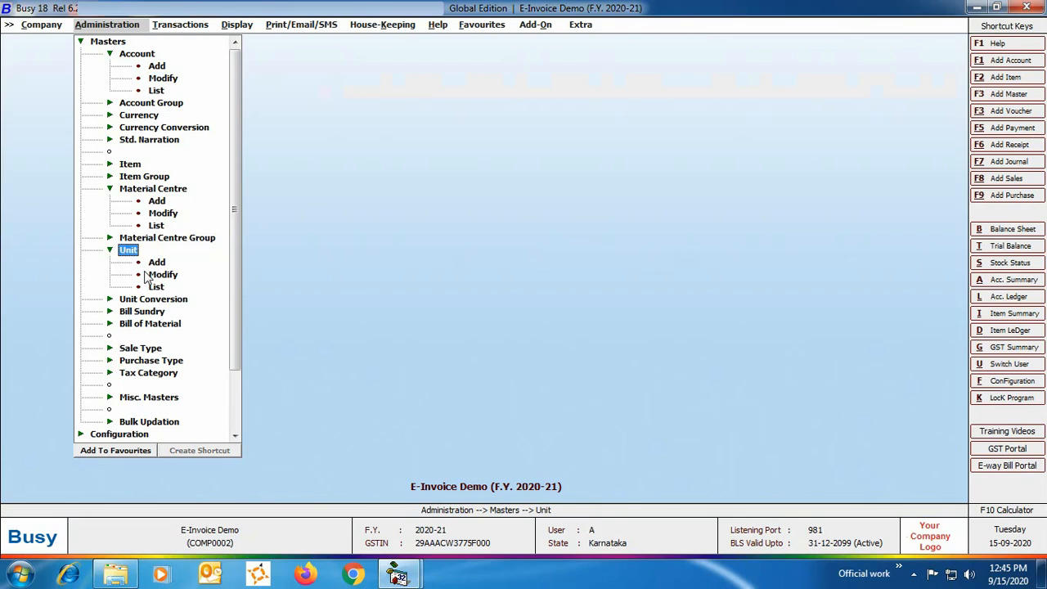
left_click(149, 275)
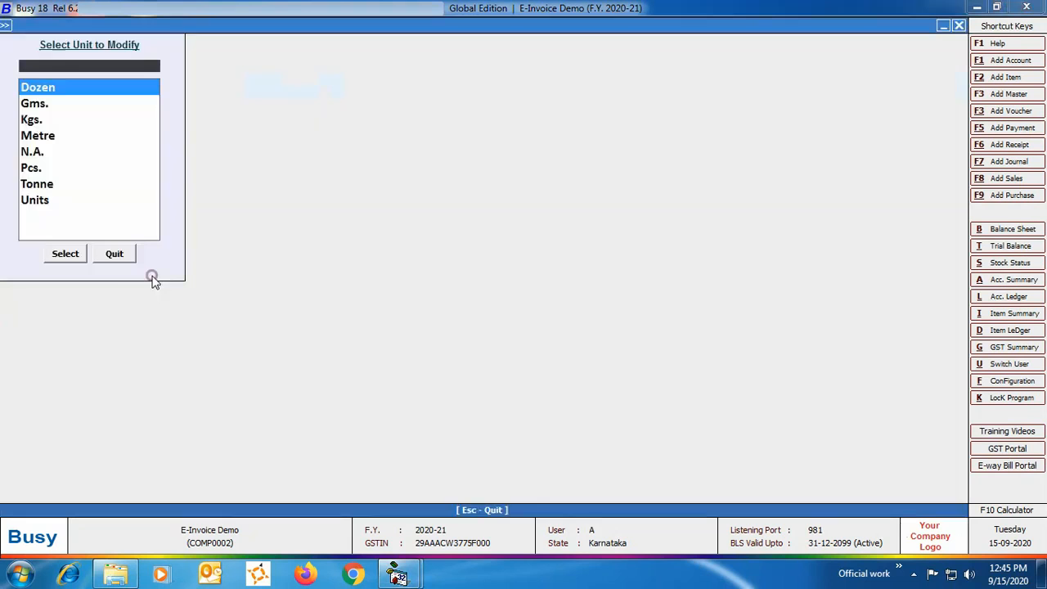
left_click(66, 253)
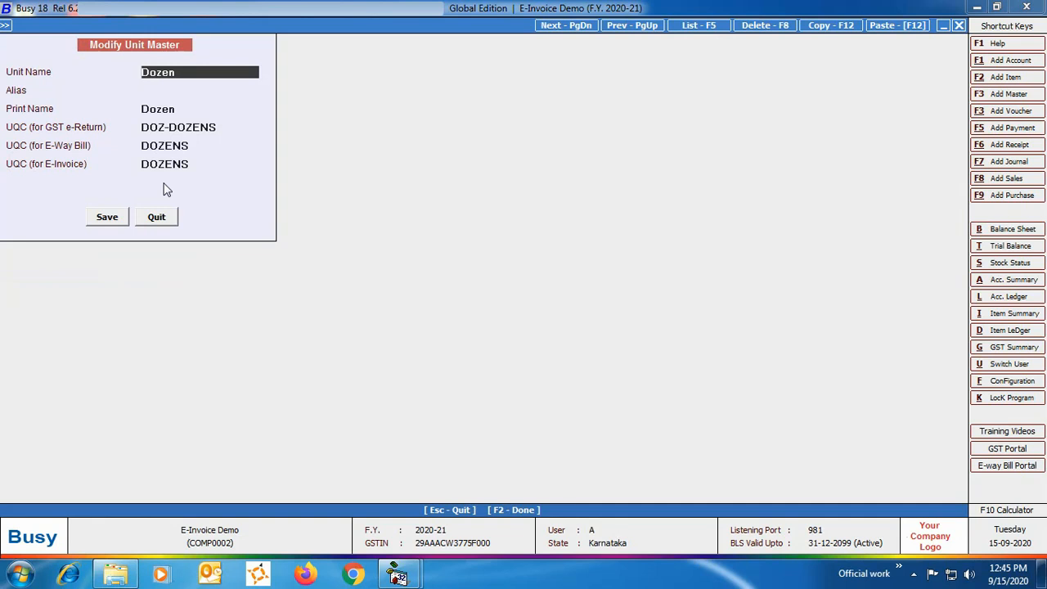
left_click(148, 221)
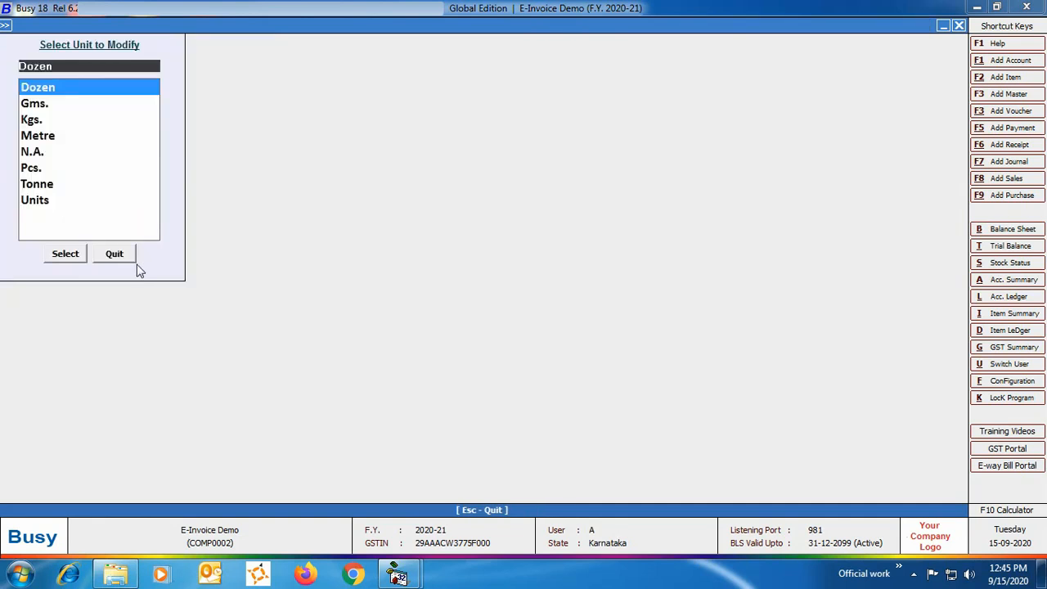
left_click(123, 254)
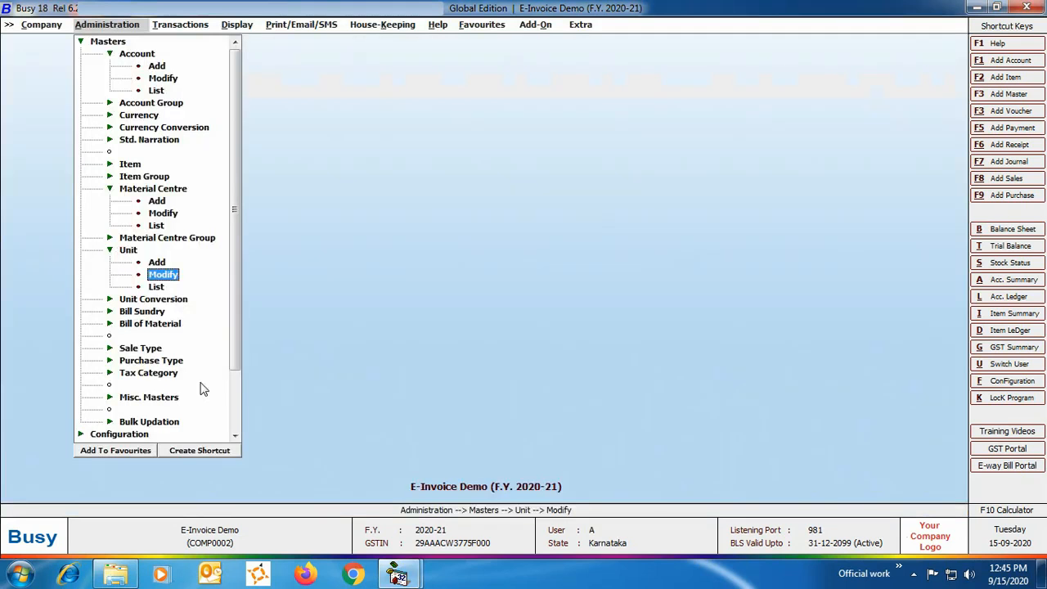
- Examine the country code in the Australia country master, then close it without changes
left_click(167, 397)
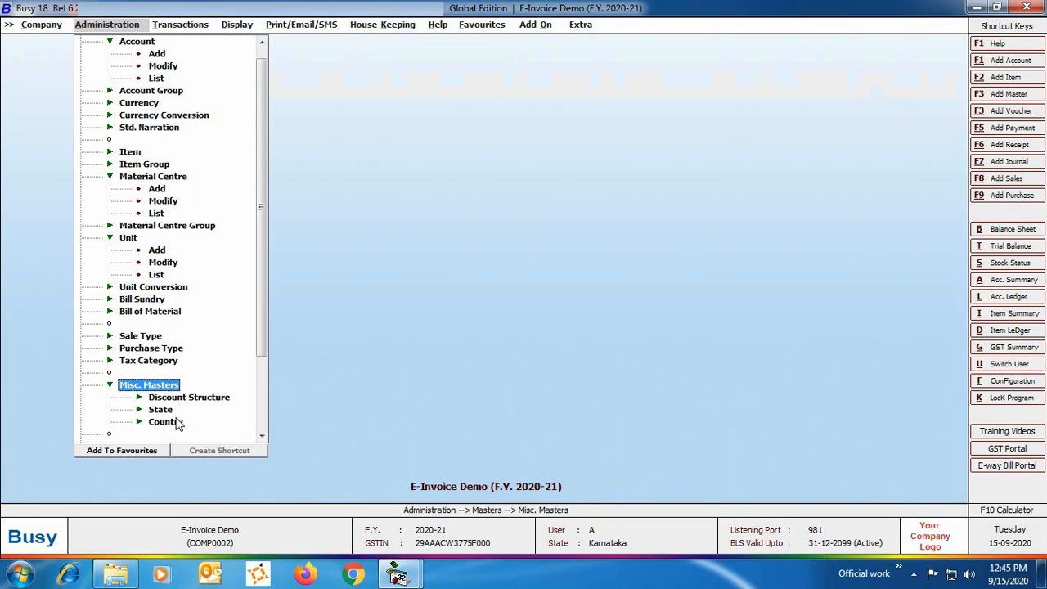
left_click(177, 422)
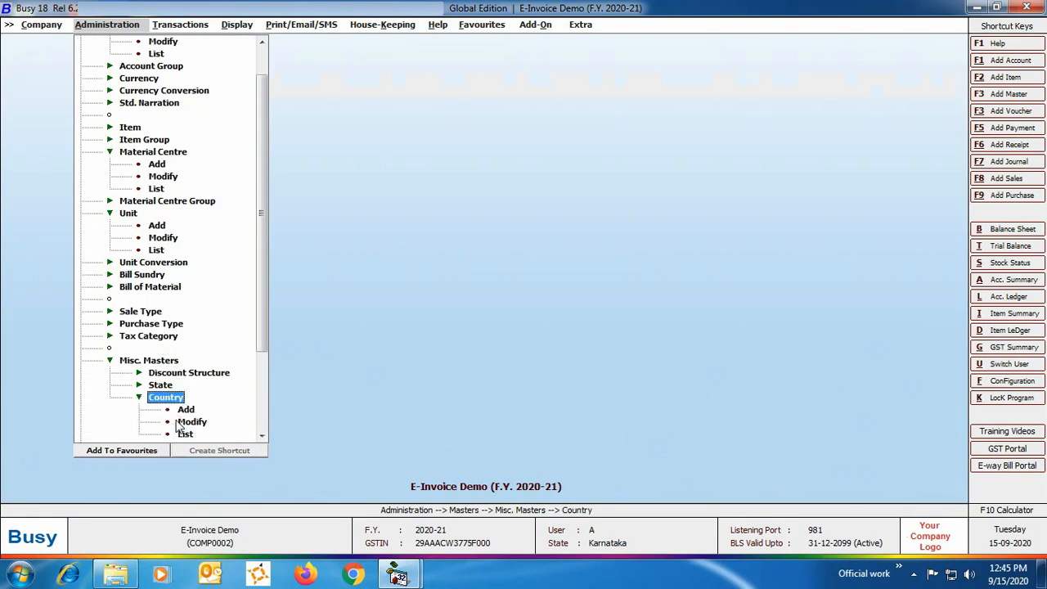
double_click(185, 423)
left_click(139, 254)
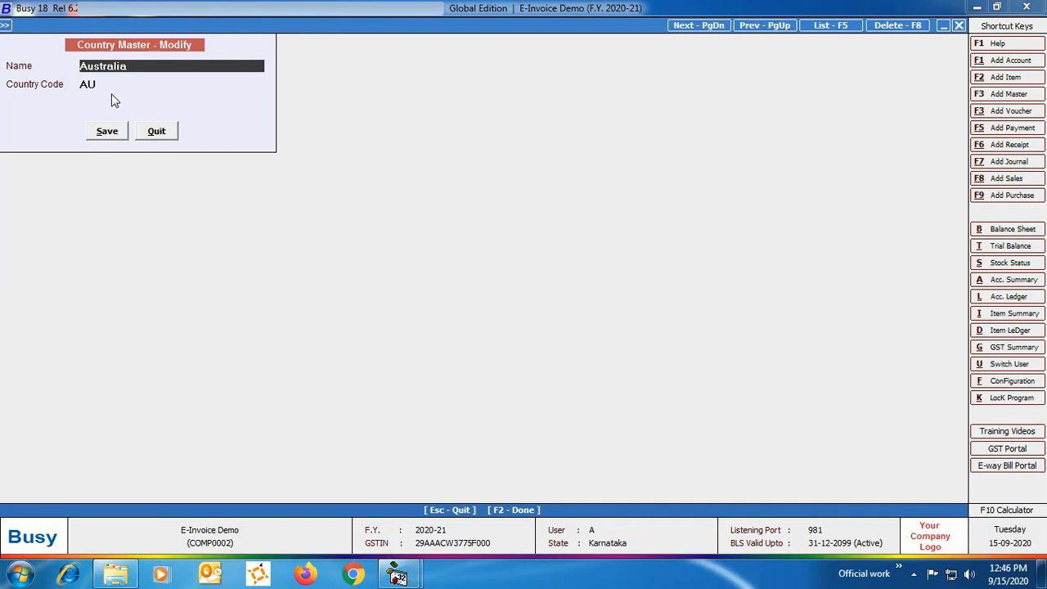
left_click(155, 130)
left_click(188, 252)
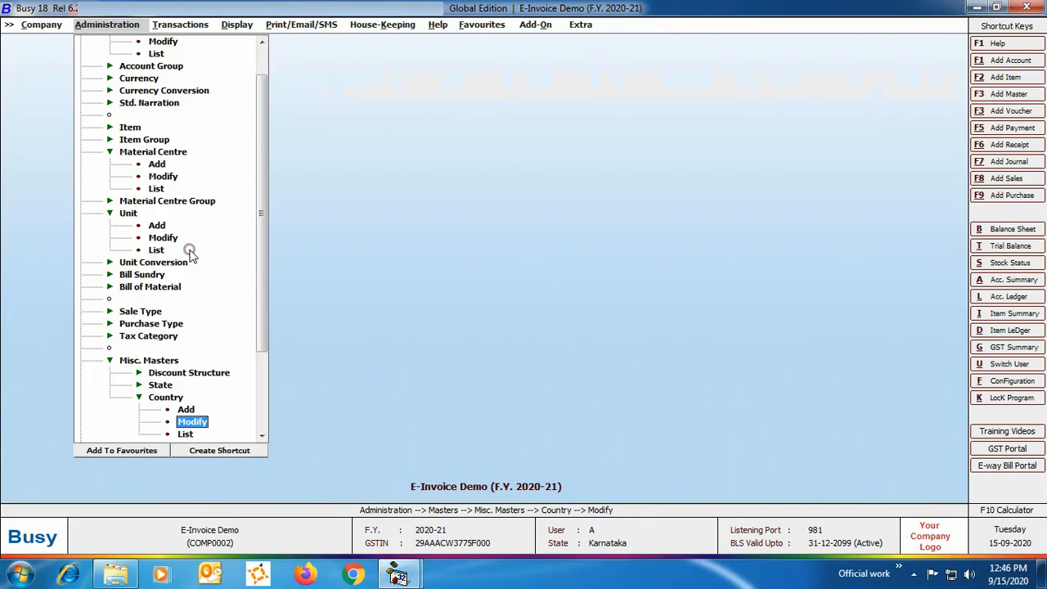
- Examine the currency code for E-Invoice in the $ currency master, then close it without changes
left_click(136, 78)
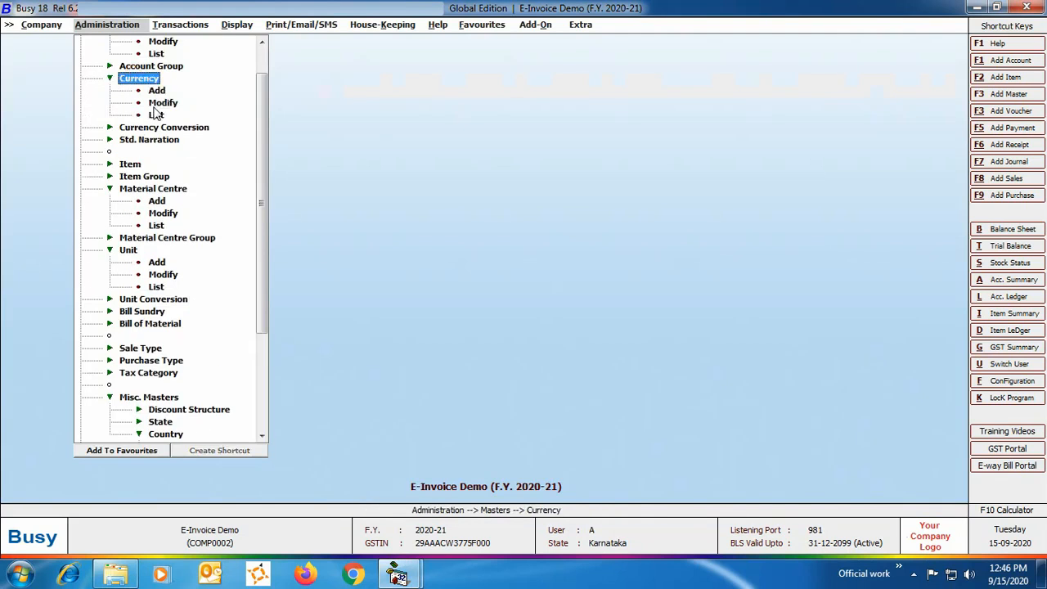
left_click(159, 103)
left_click(152, 253)
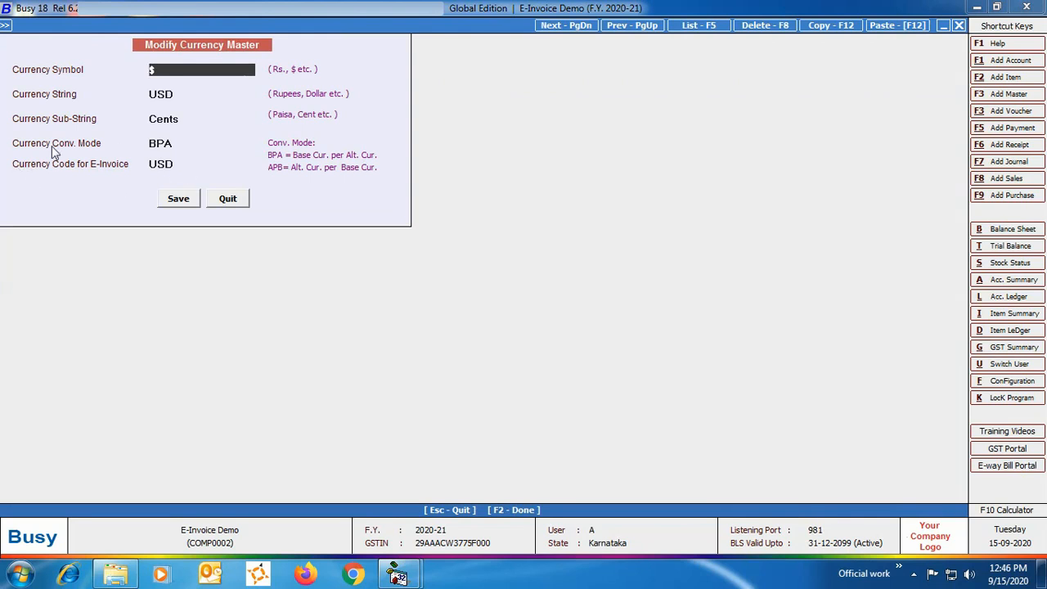
left_click(227, 202)
left_click(206, 255)
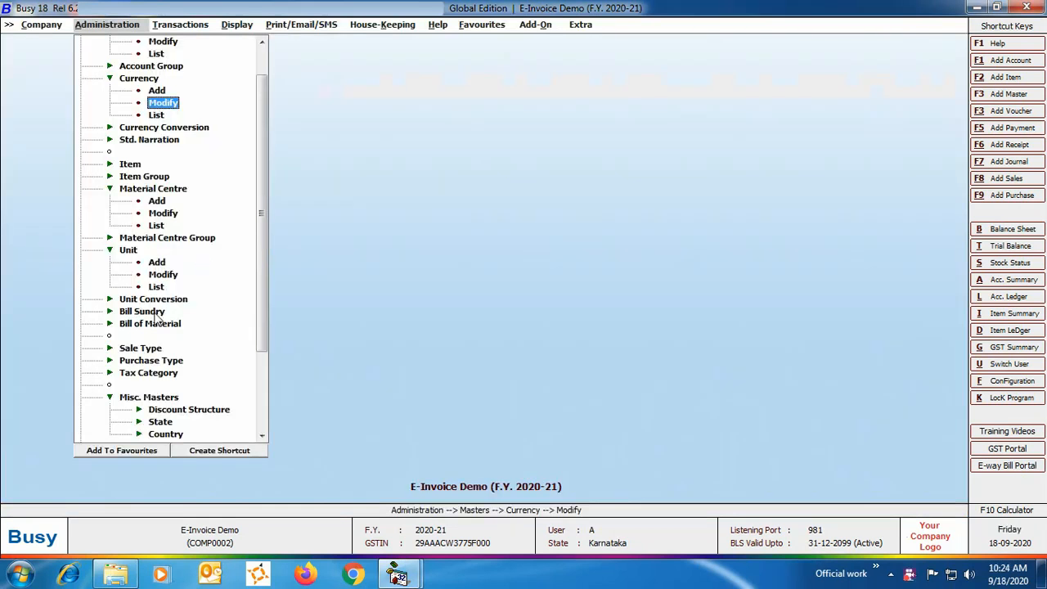
- Set the Bill Sundry Nature of the Rounded Off (+) bill sundry to Round Off and save the master
left_click(141, 310)
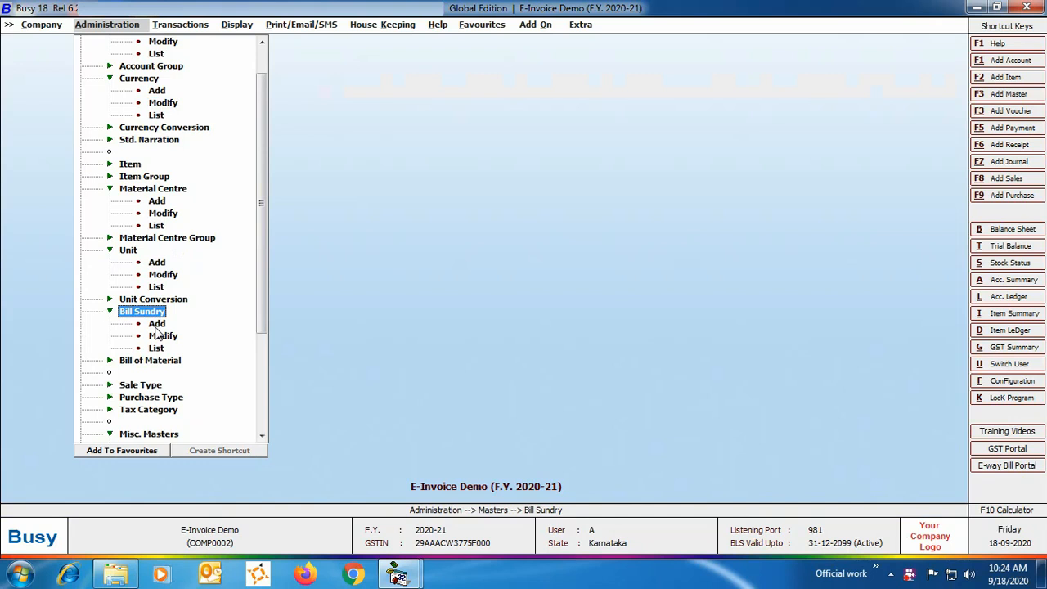
left_click(160, 337)
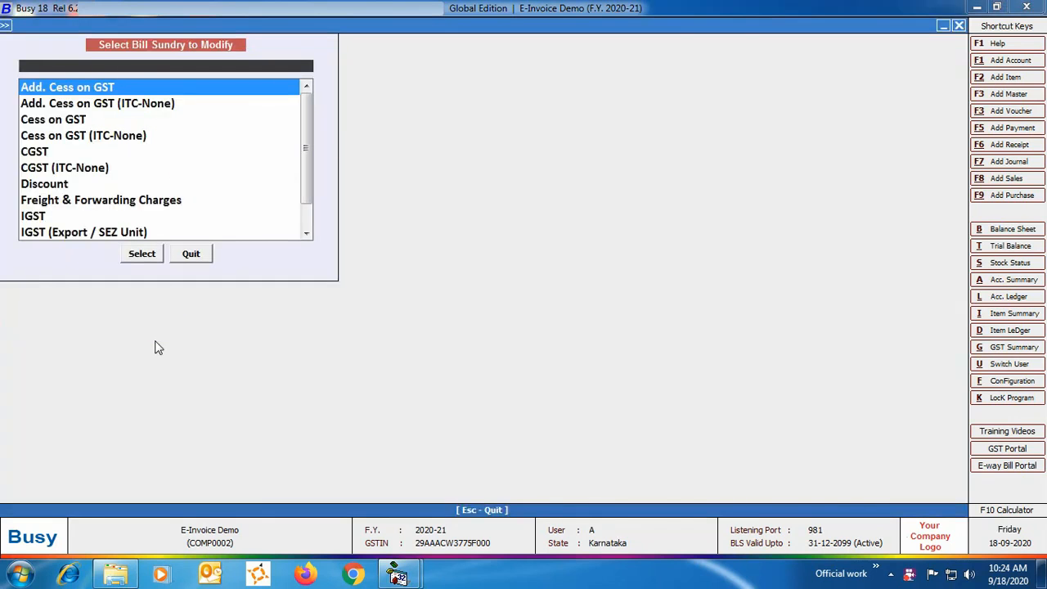
type("ROUN")
key("Down")
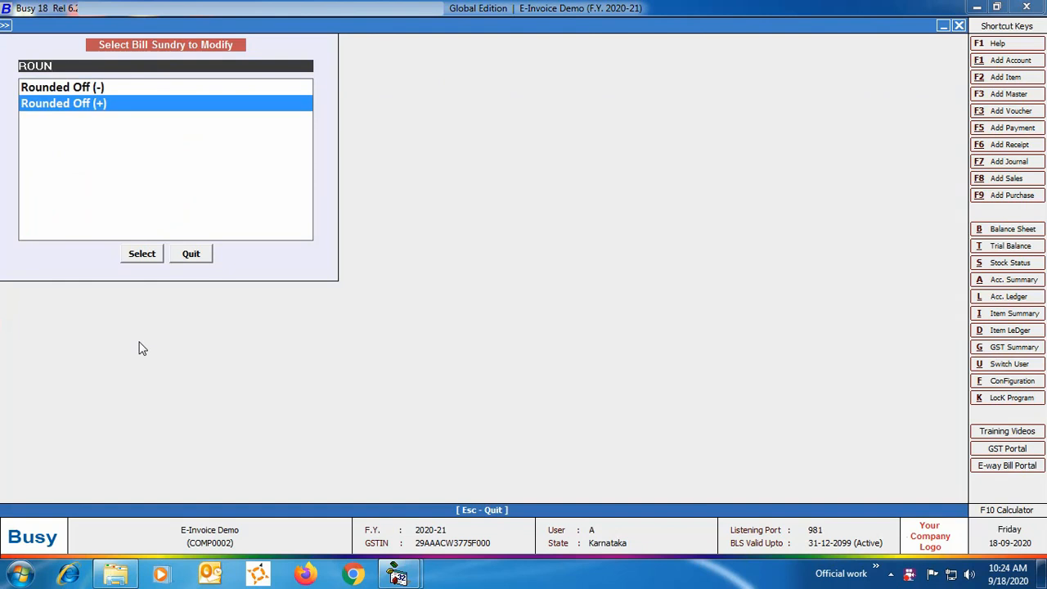
key("Return")
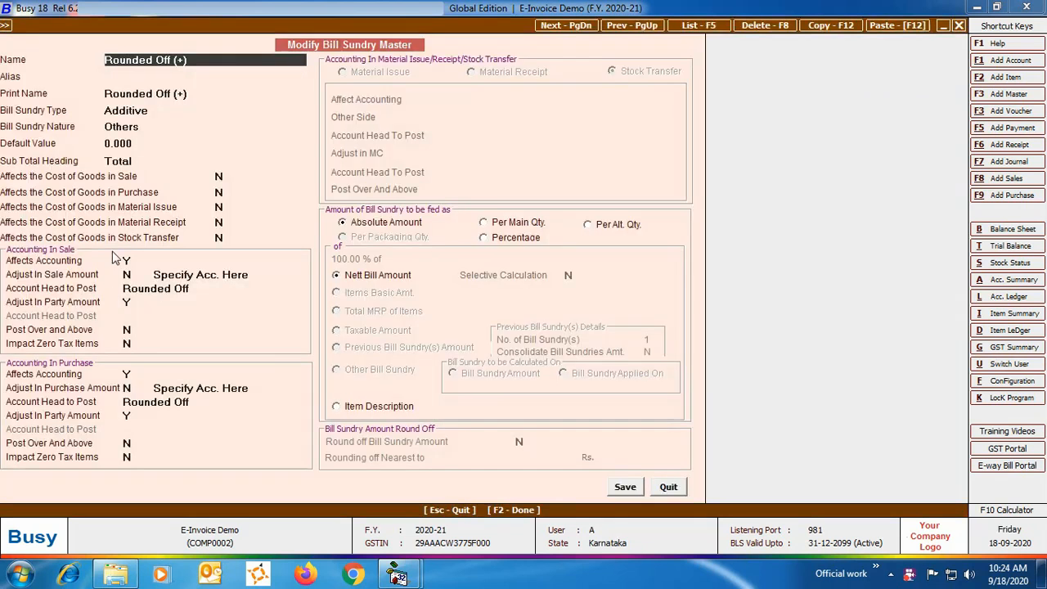
left_click(155, 126)
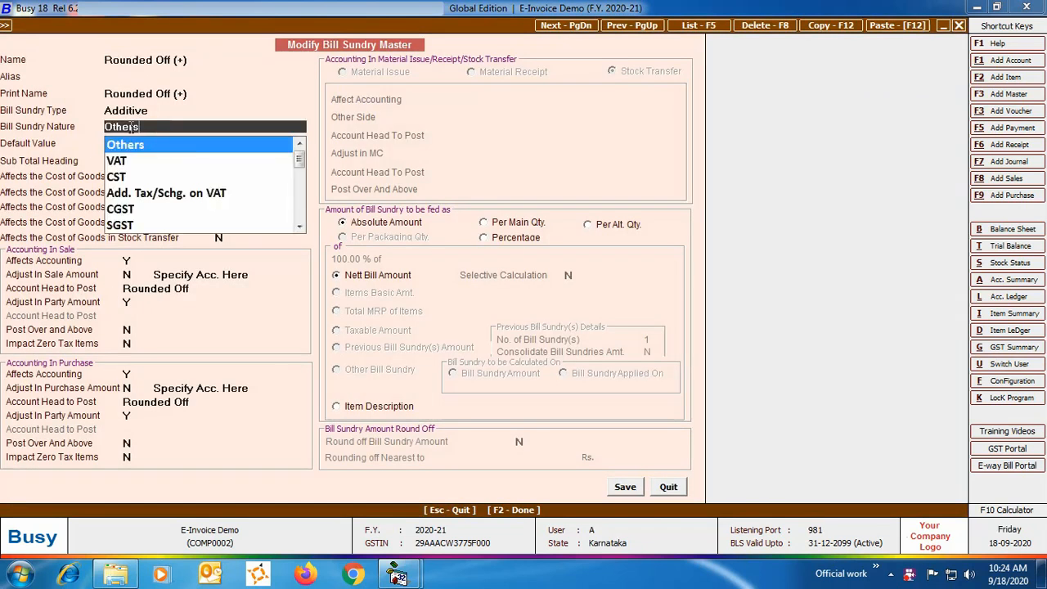
type("ROUN")
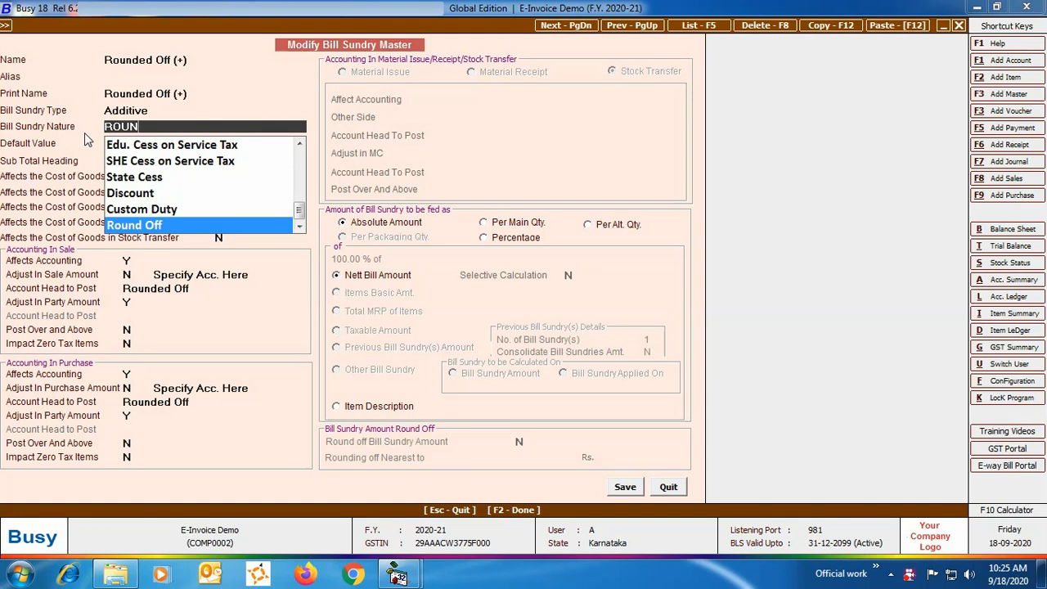
left_click(131, 225)
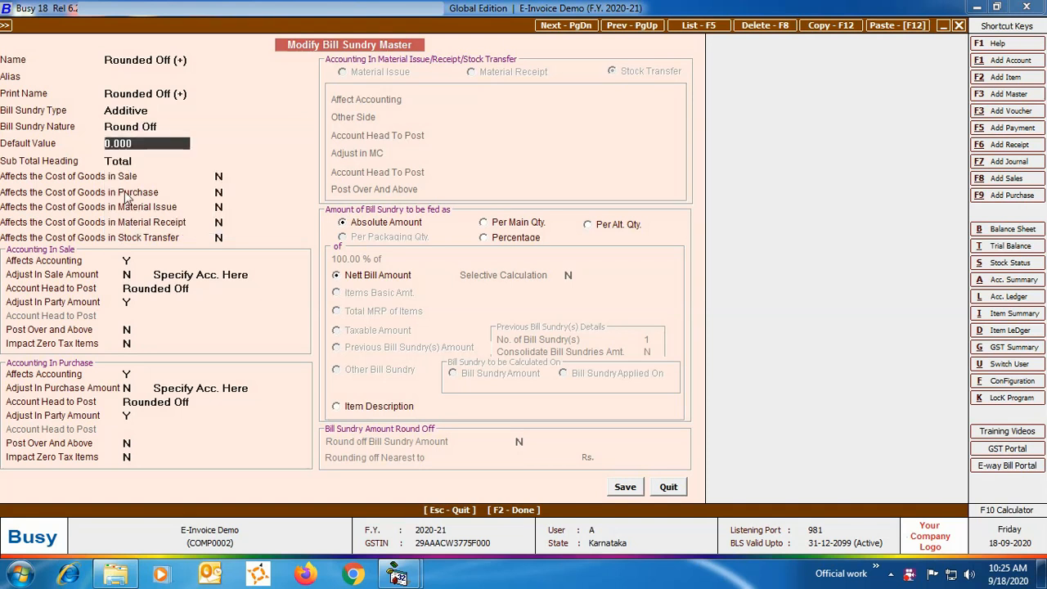
left_click(625, 487)
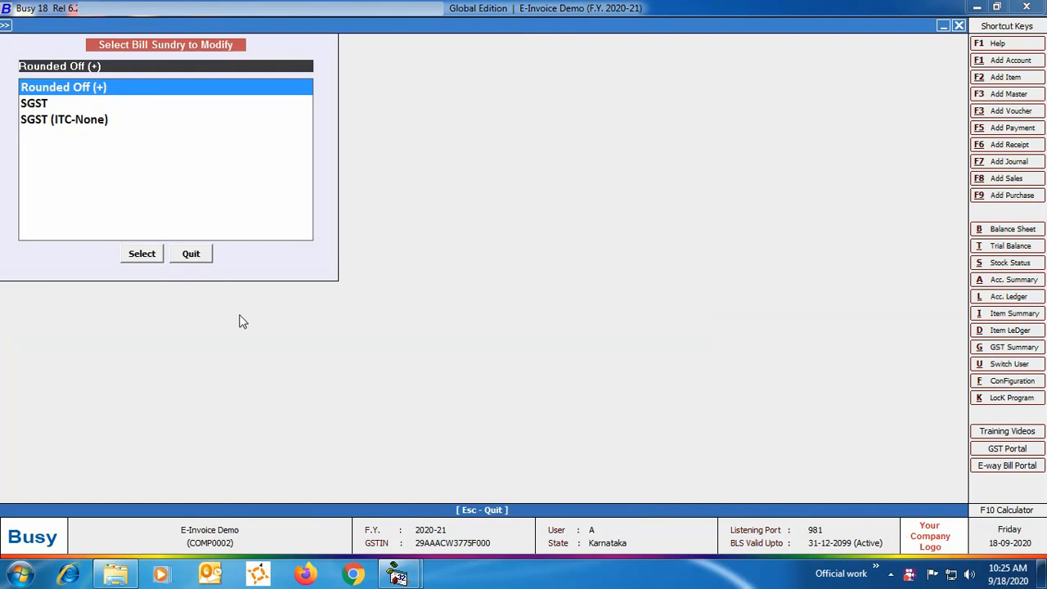
left_click(206, 258)
- Examine the E-Way Bill, E-Invoice, transport and billing/shipping settings in the voucher configuration of the Main sales series
left_click(266, 245)
left_click_drag(265, 247, 264, 355)
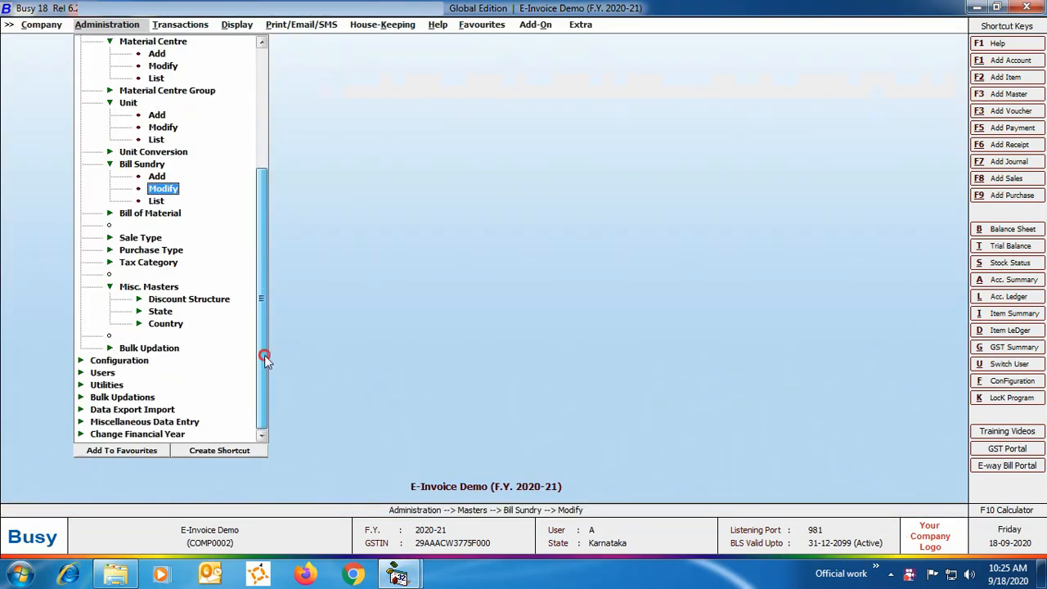
left_click(131, 360)
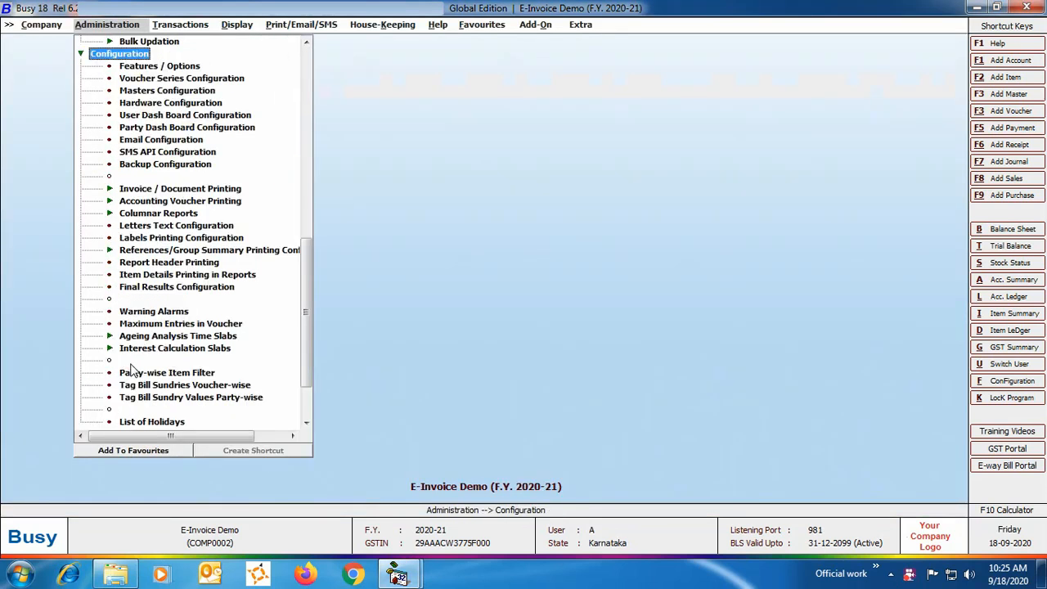
left_click(178, 79)
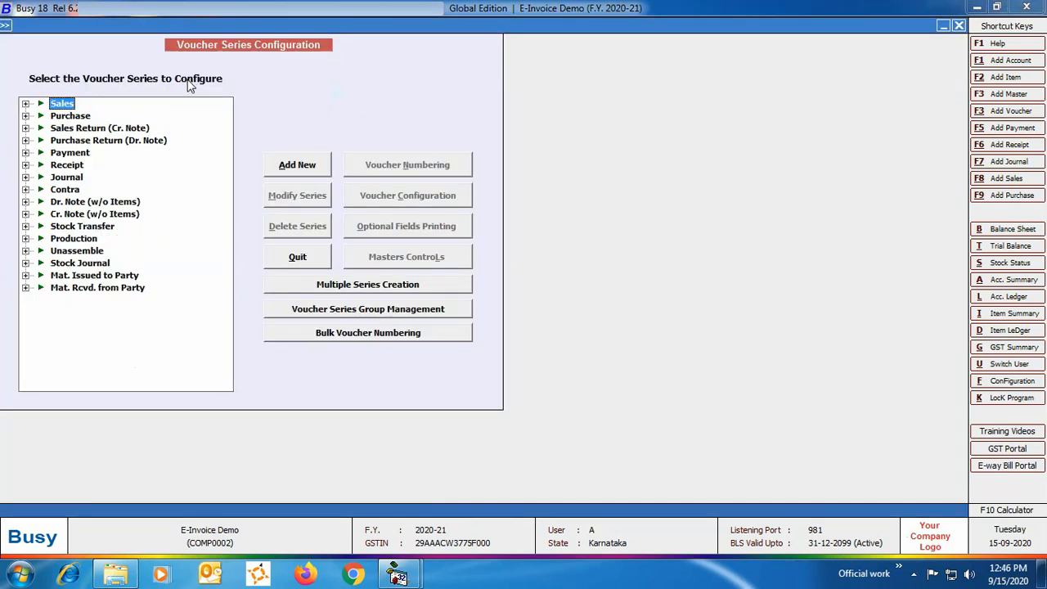
left_click(66, 103)
left_click(75, 116)
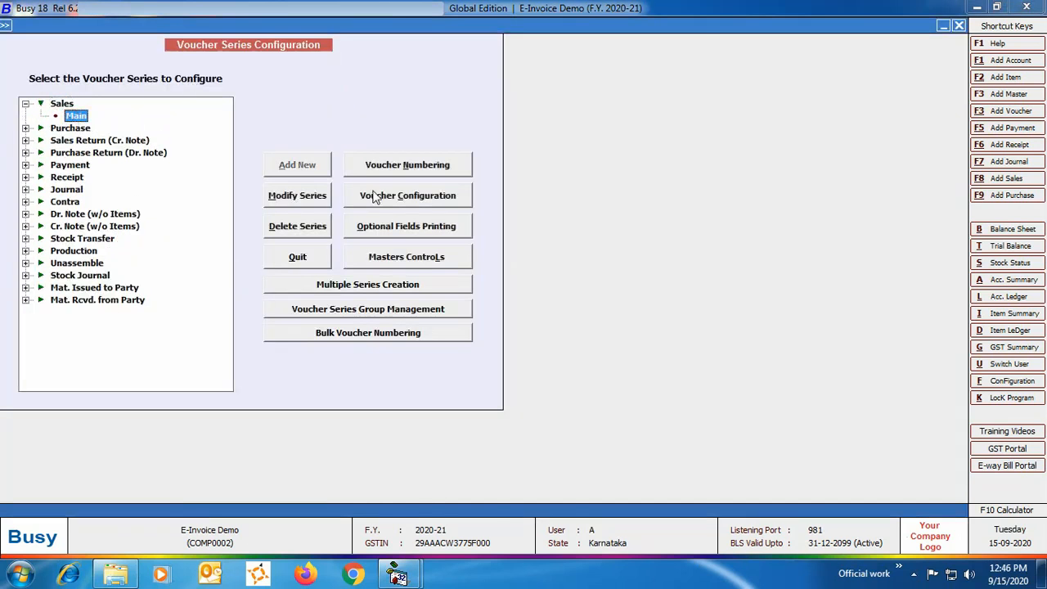
left_click(373, 198)
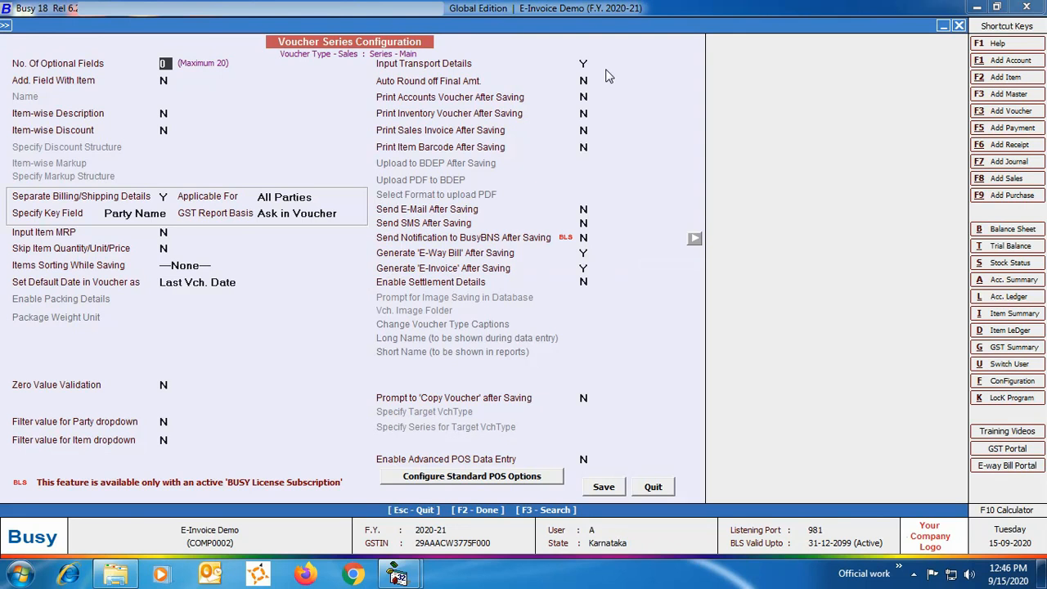
left_click(650, 488)
key("Escape")
left_click(181, 26)
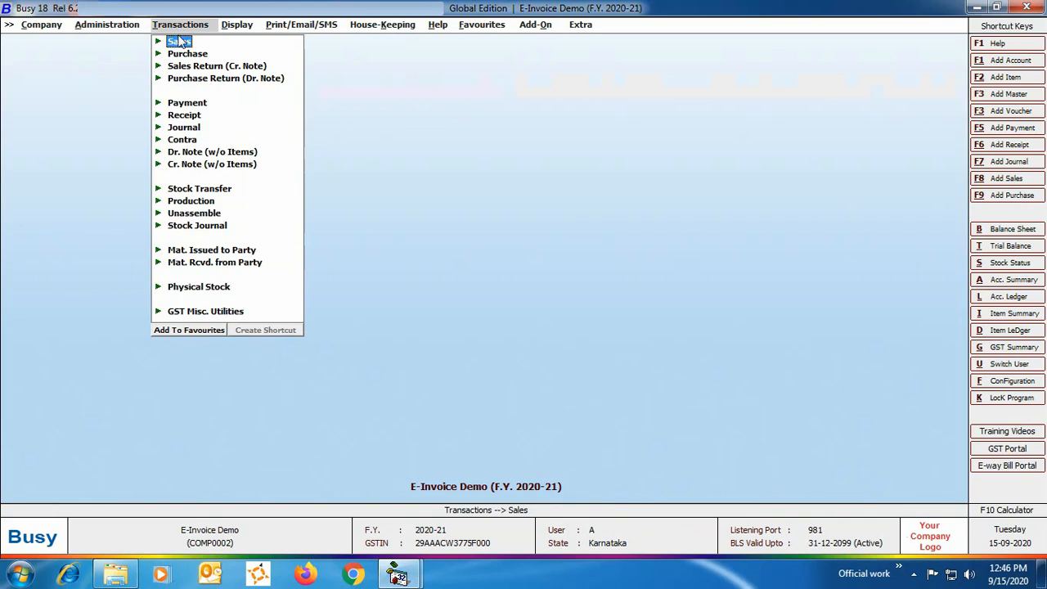
left_click(180, 41)
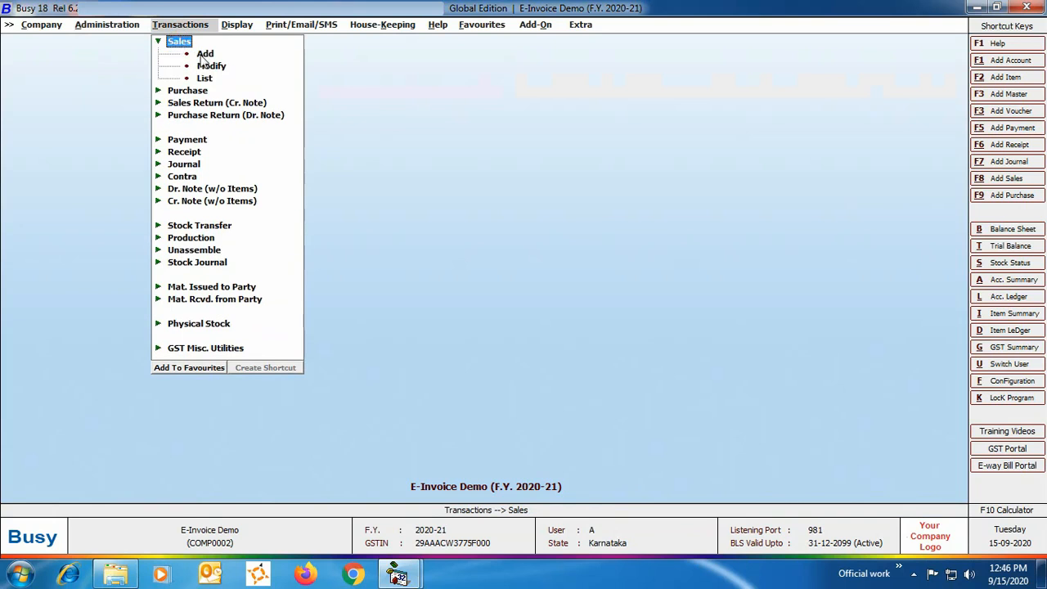
left_click(204, 53)
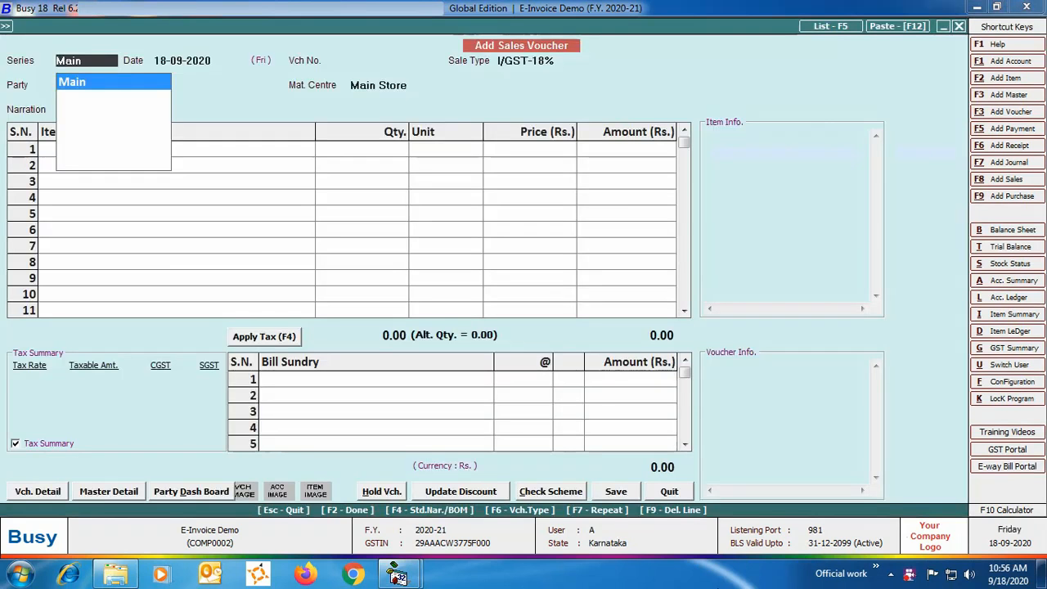
key("Return")
key("Return")
type("A/2020-2021-17")
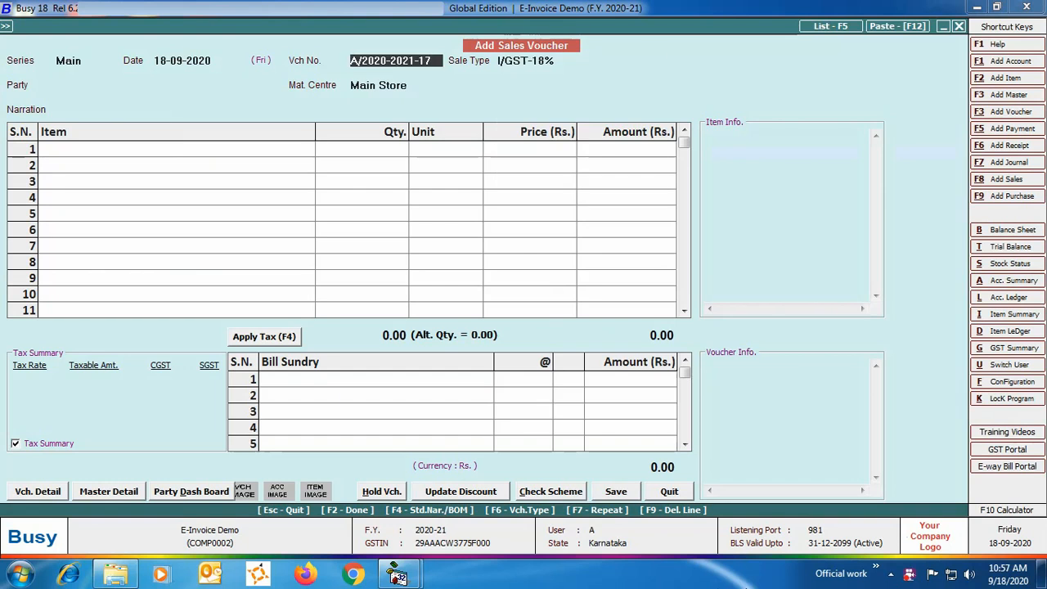
- Choose Busy Infotech Pvt. Ltd. as the party and accept its billing/shipping details with GST Report Basis As Per Party Master
key("Return")
key("Return")
type("bu")
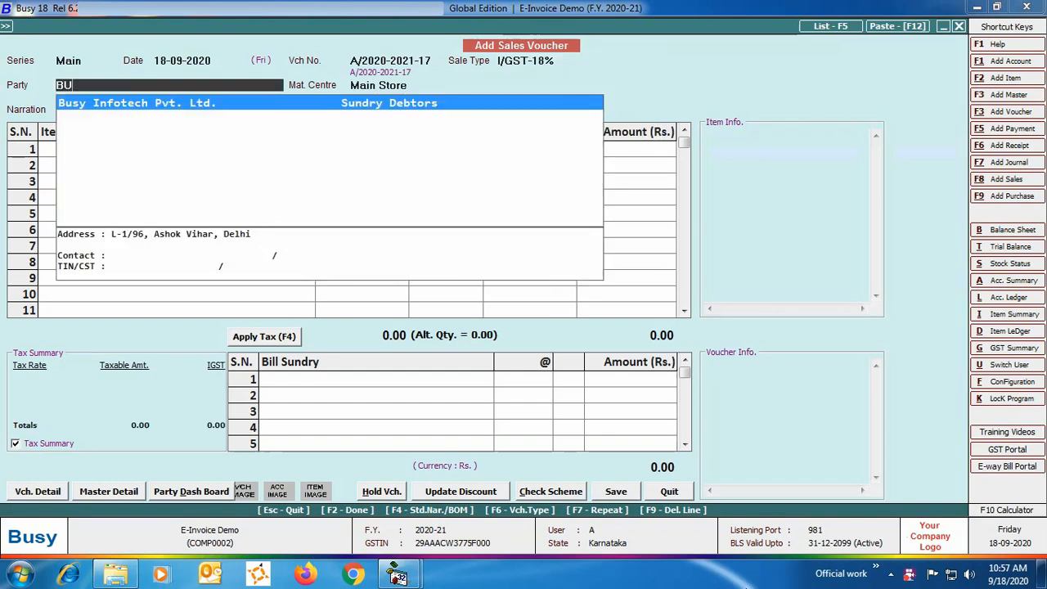
key("Return")
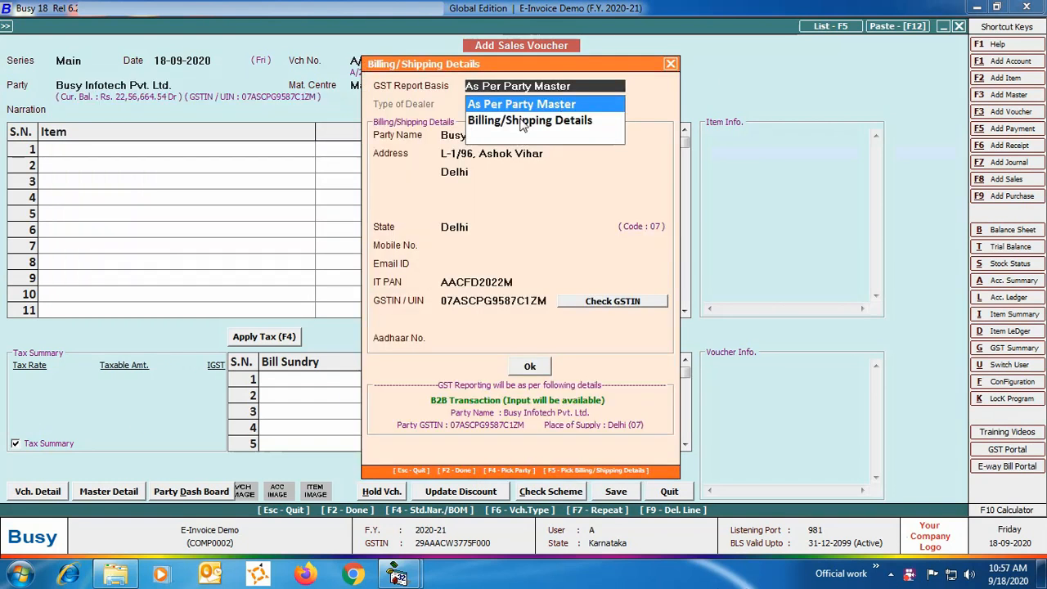
left_click(582, 105)
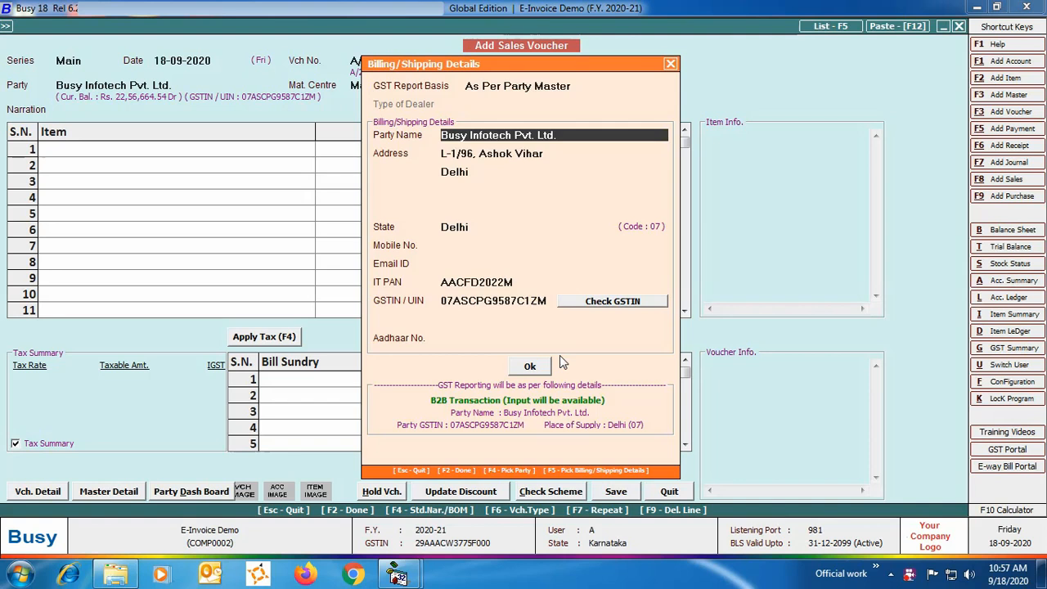
left_click(531, 366)
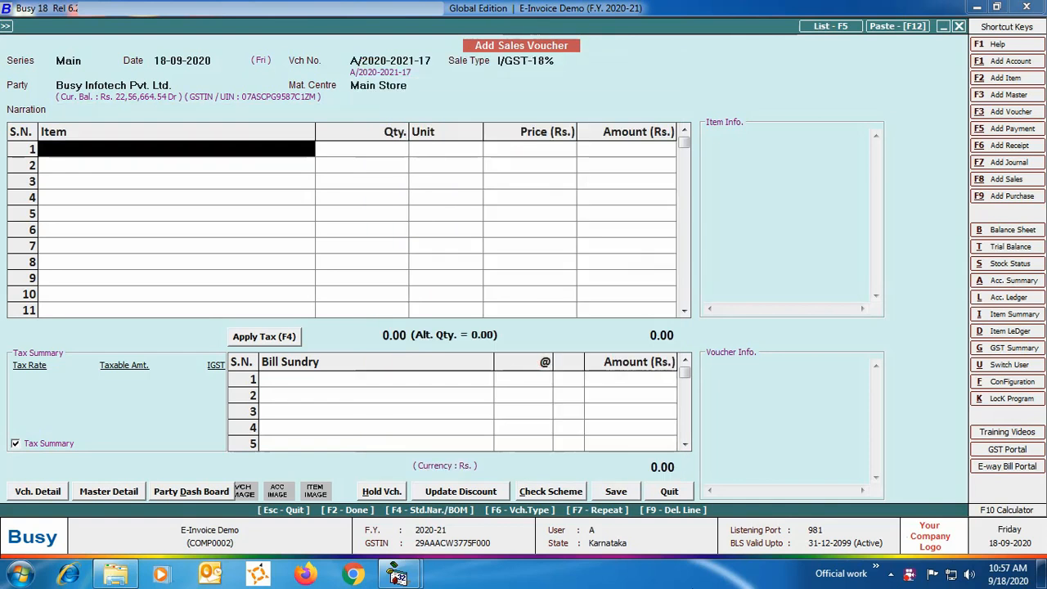
- Enter Item-1 on the first line with quantity 980 Pcs. at a price of Rs. 94.85
key("Return")
key("Return")
type("980")
key("Return")
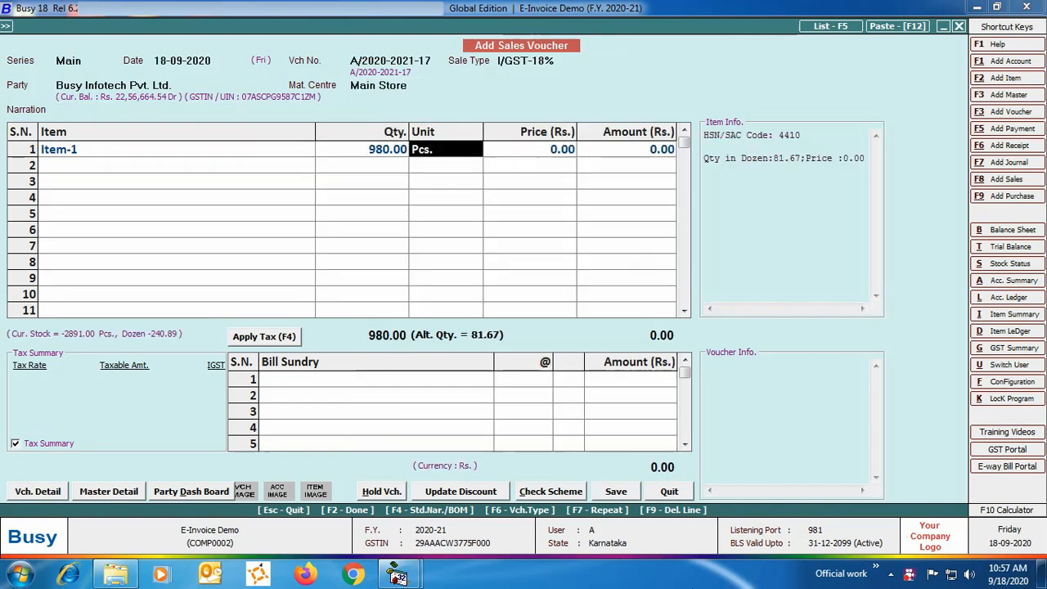
key("Return")
type("94.85")
key("Return")
key("Return")
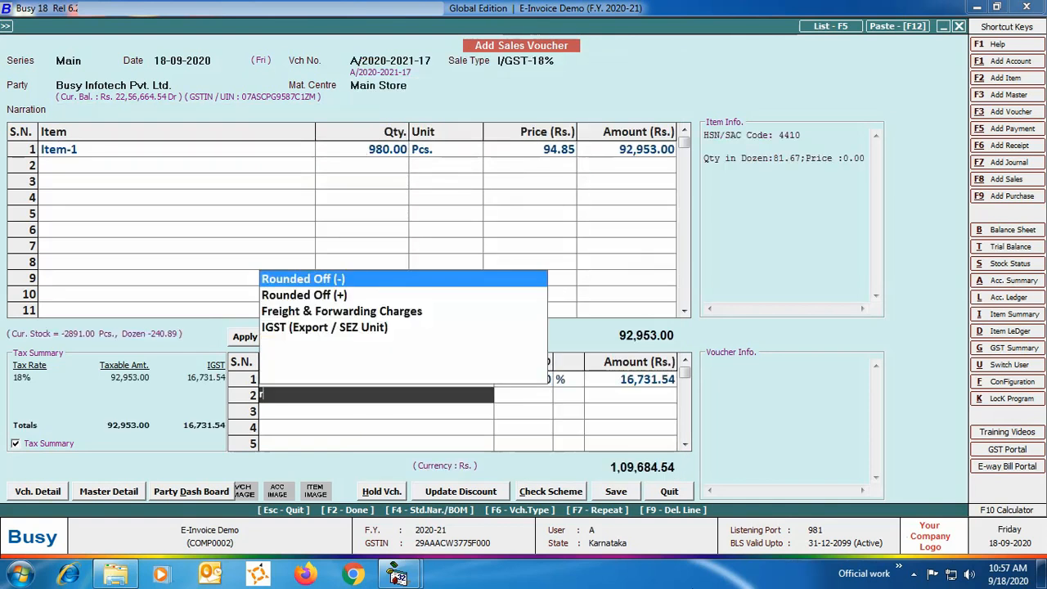
- Add the Rounded Off (+) bill sundry of Rs. 0.46 below the IGST line
type("roun")
key("Down")
key("Return")
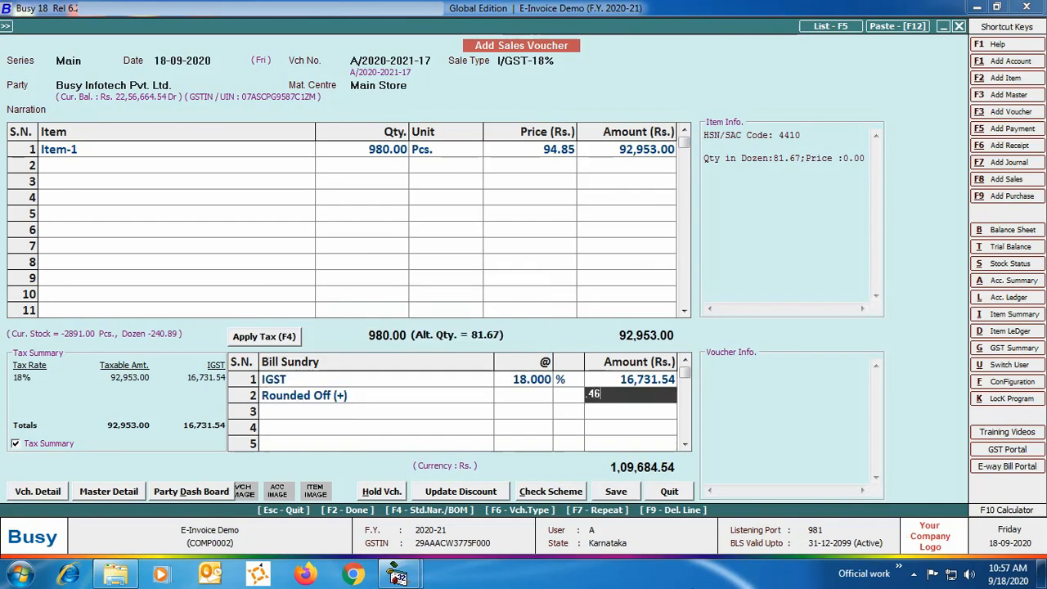
key("Return")
- Save the voucher and fill its transport details with Kamal Tranport Co., GR/RR No. 129015, date 18-09-2020, vehicle HRALAS1234 and station Wazirpur
left_click(615, 490)
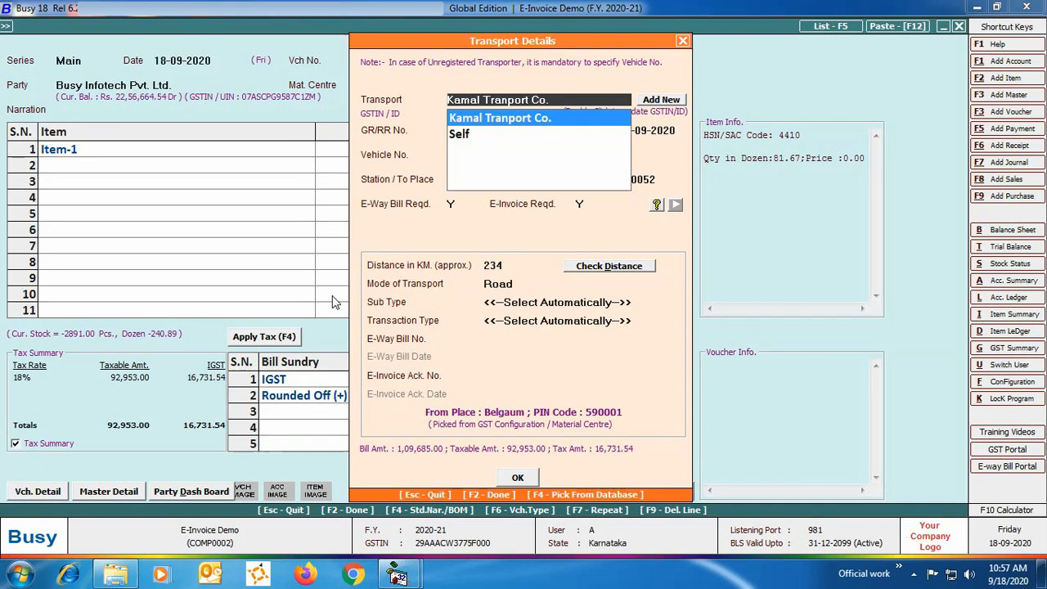
key("Return")
key("Return")
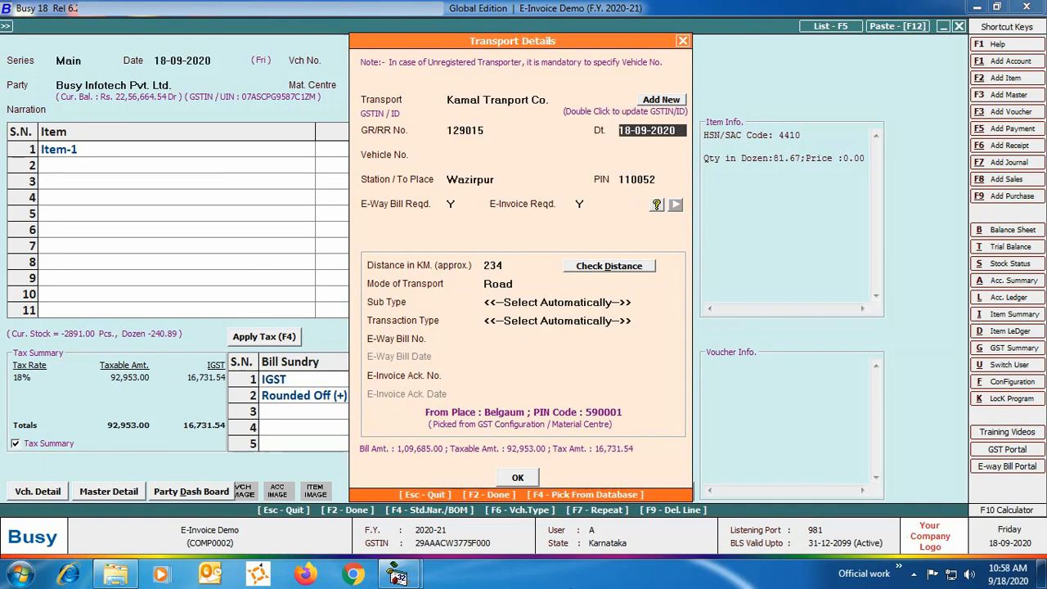
key("Return")
type("HRALAS1234")
key("Return")
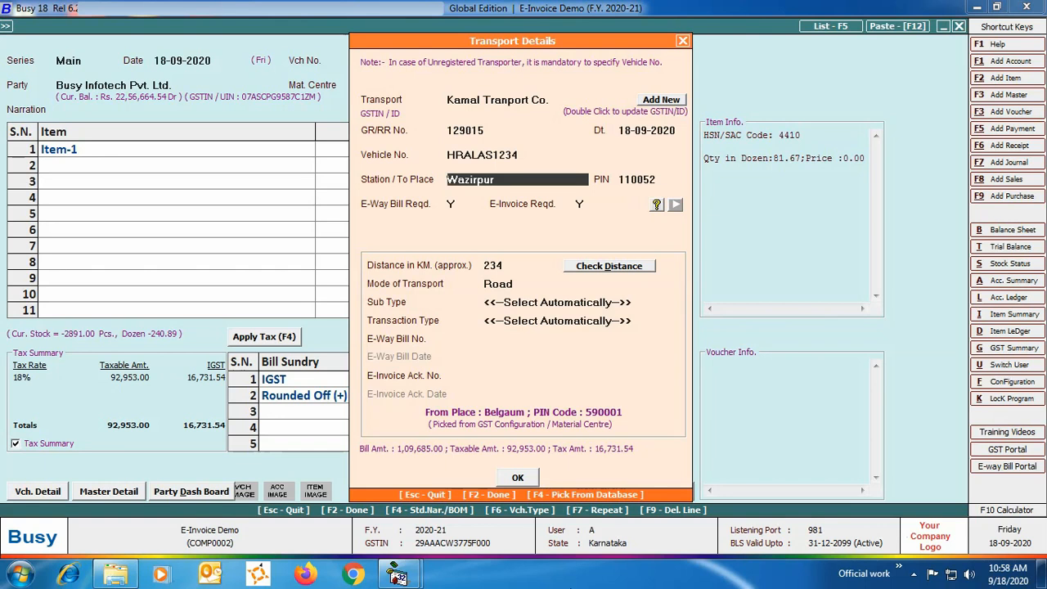
key("Return")
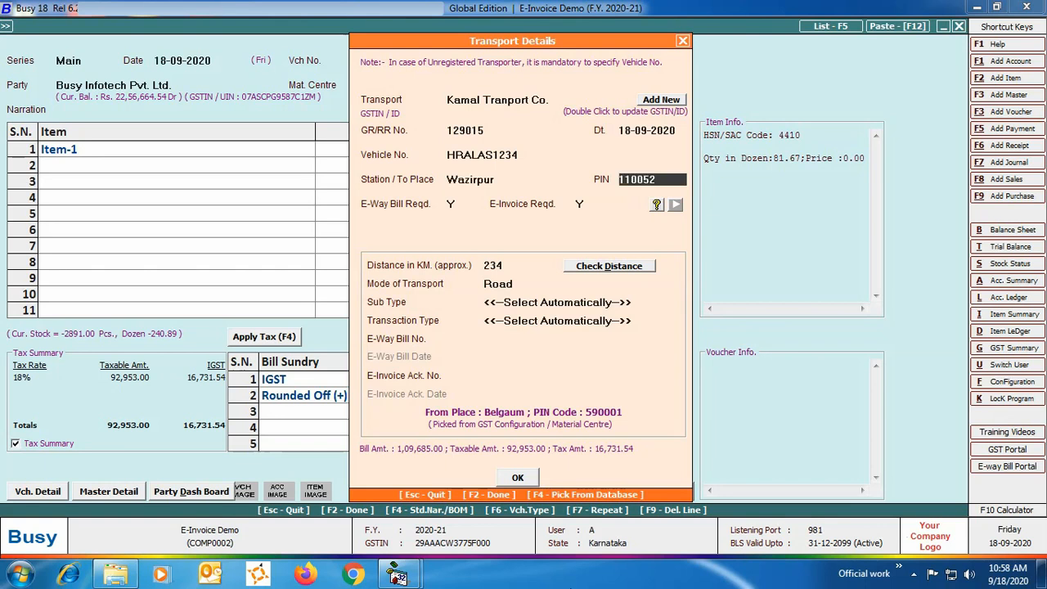
key("Return")
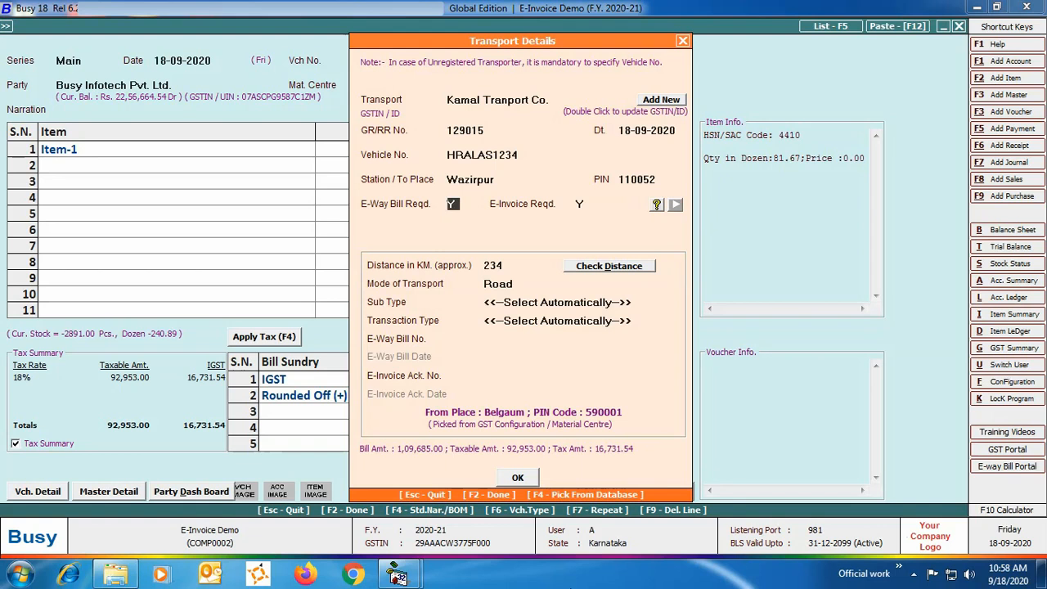
- Keep E-Way Bill and E-Invoice required, distance 234 km, mode Road and automatic sub and transaction types, then confirm the transport details
key("Return")
key("Return")
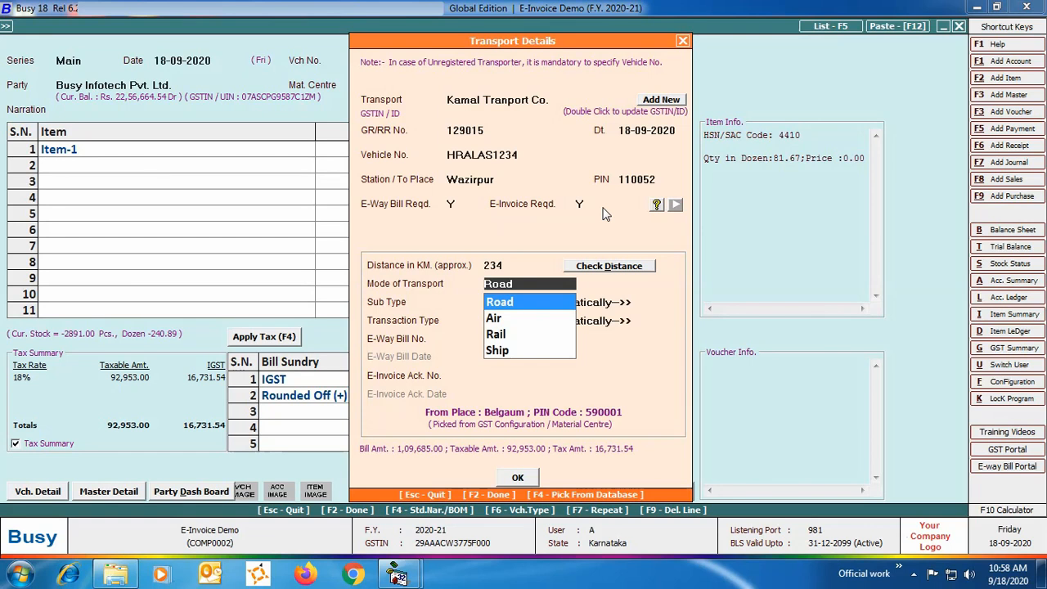
key("Return")
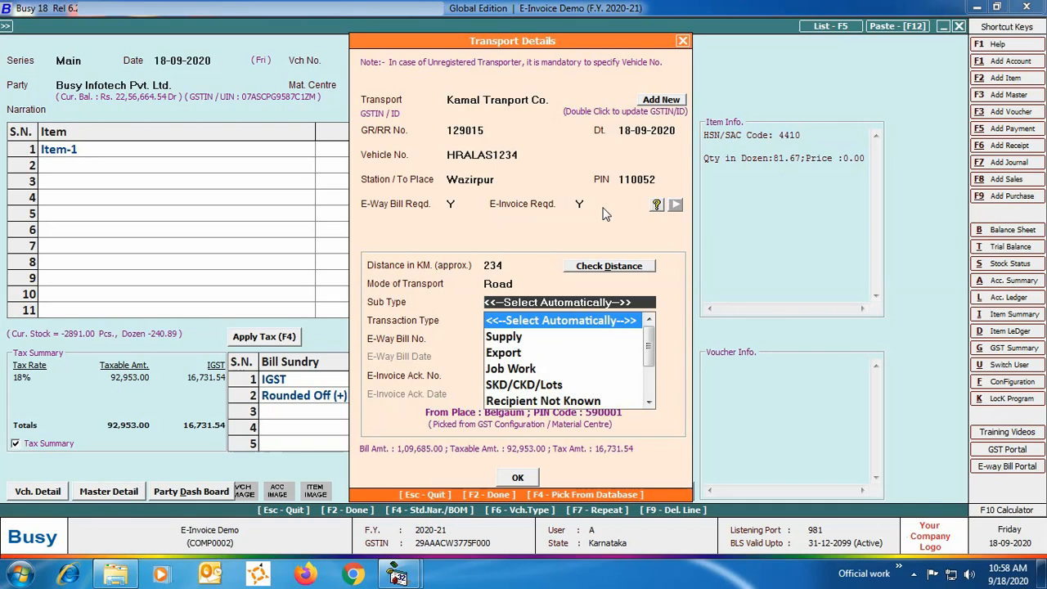
key("Return")
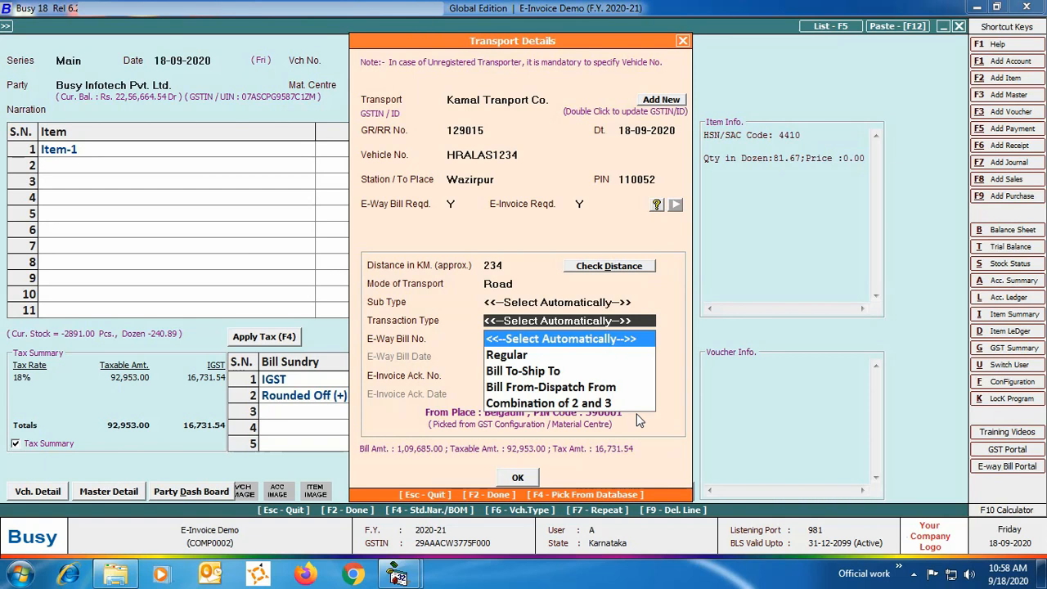
key("Return")
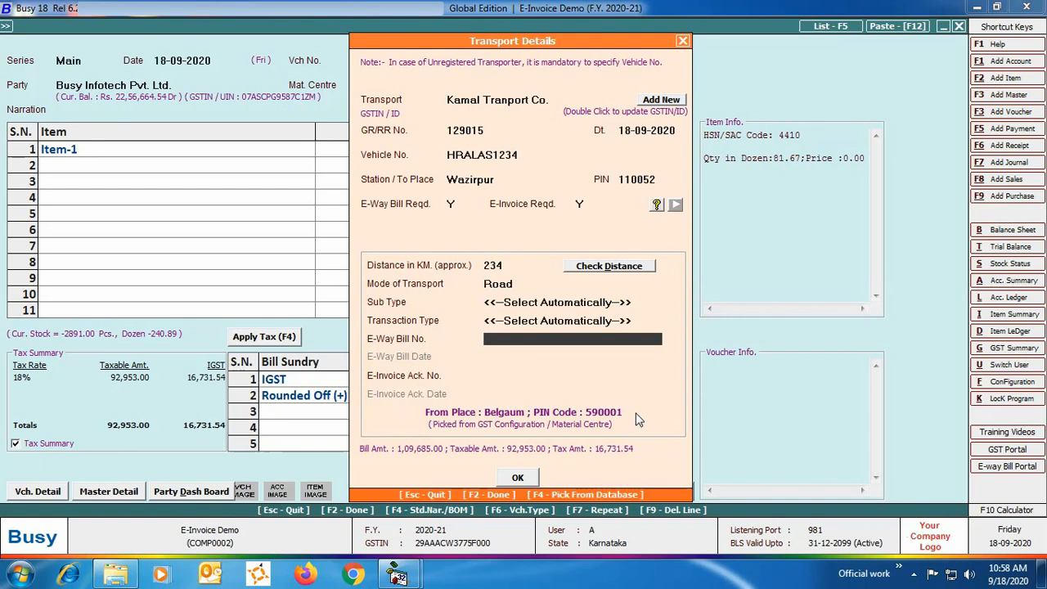
key("Return")
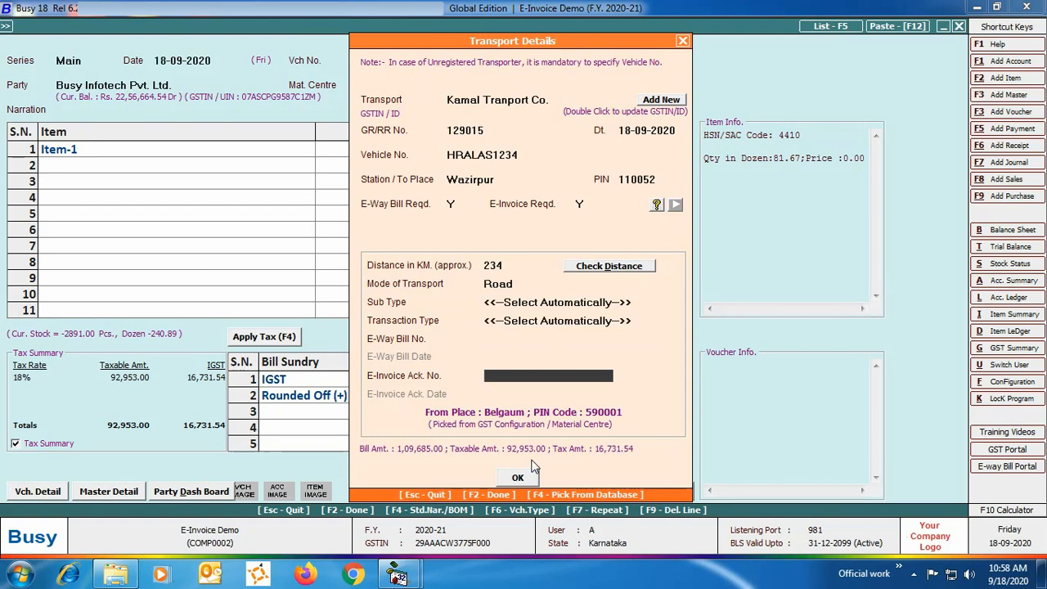
left_click(518, 477)
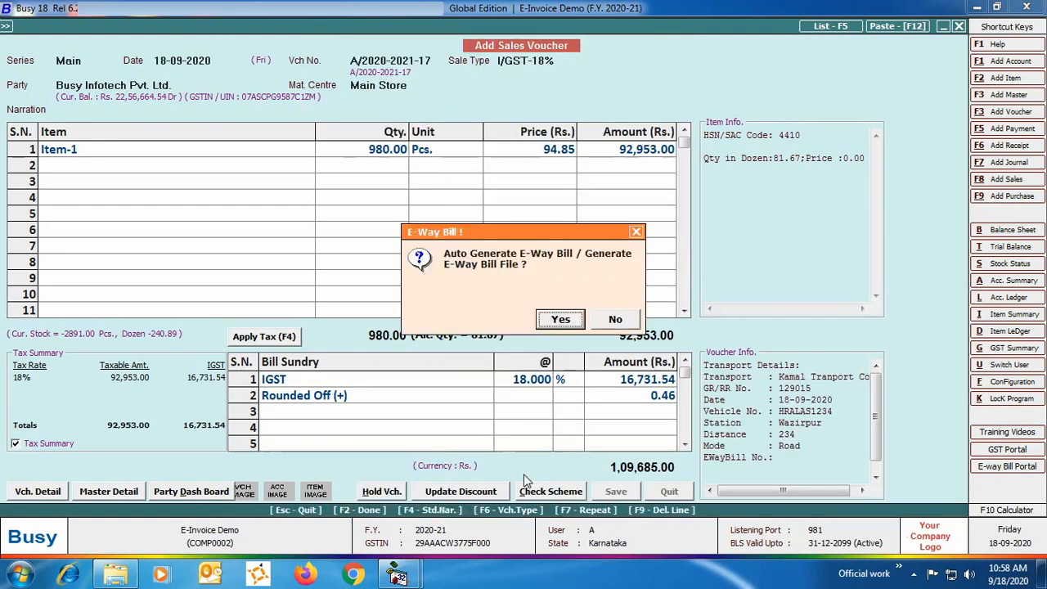
- Decline e-way bill generation, accept automatic e-invoice generation and confirm Name for account and item, Main Unit, and N for dispatch and clubbing
left_click(615, 320)
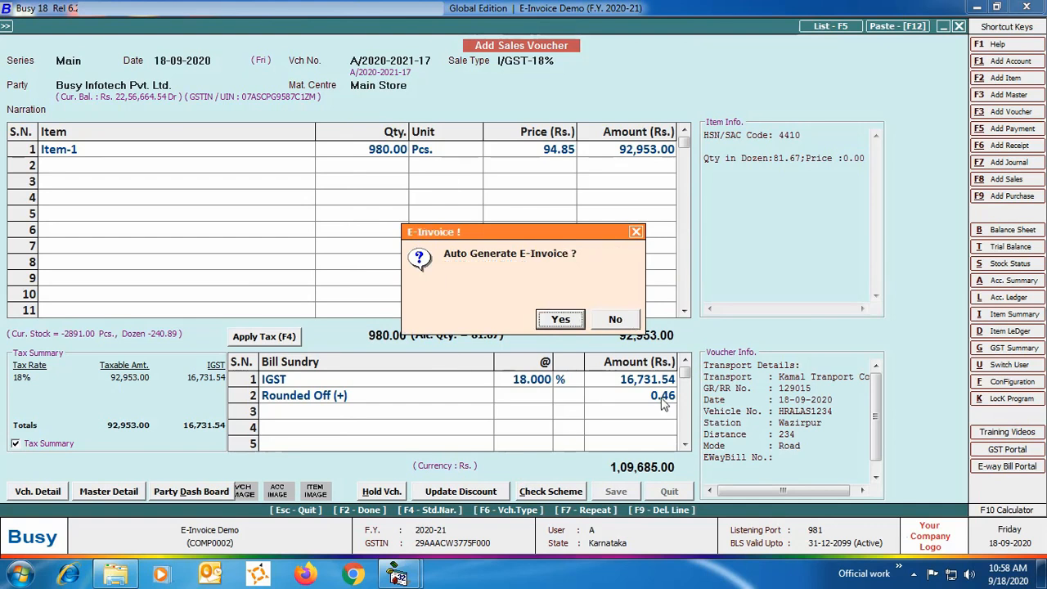
left_click(561, 320)
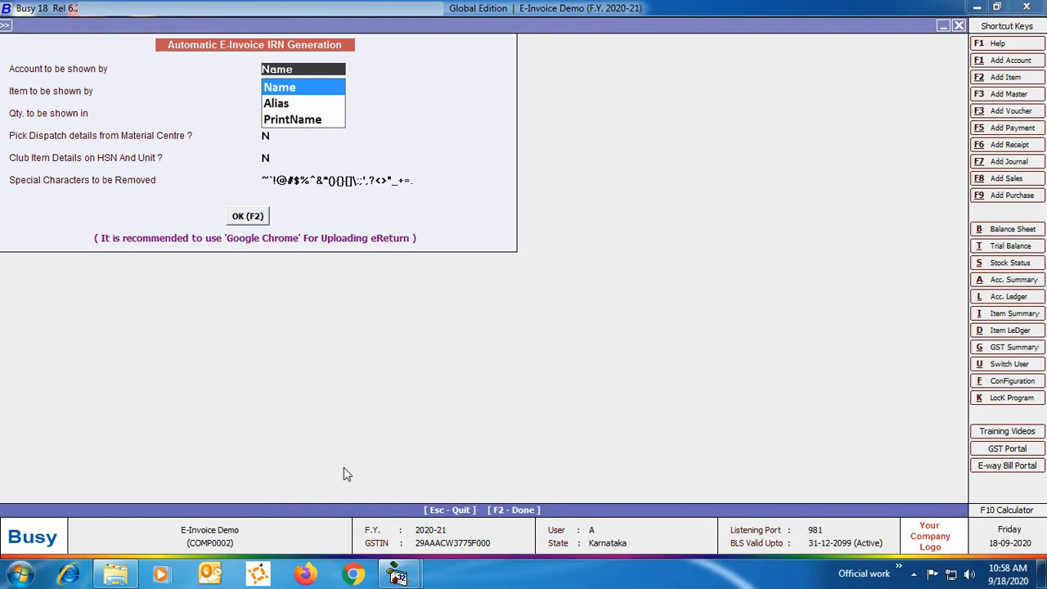
key("Return")
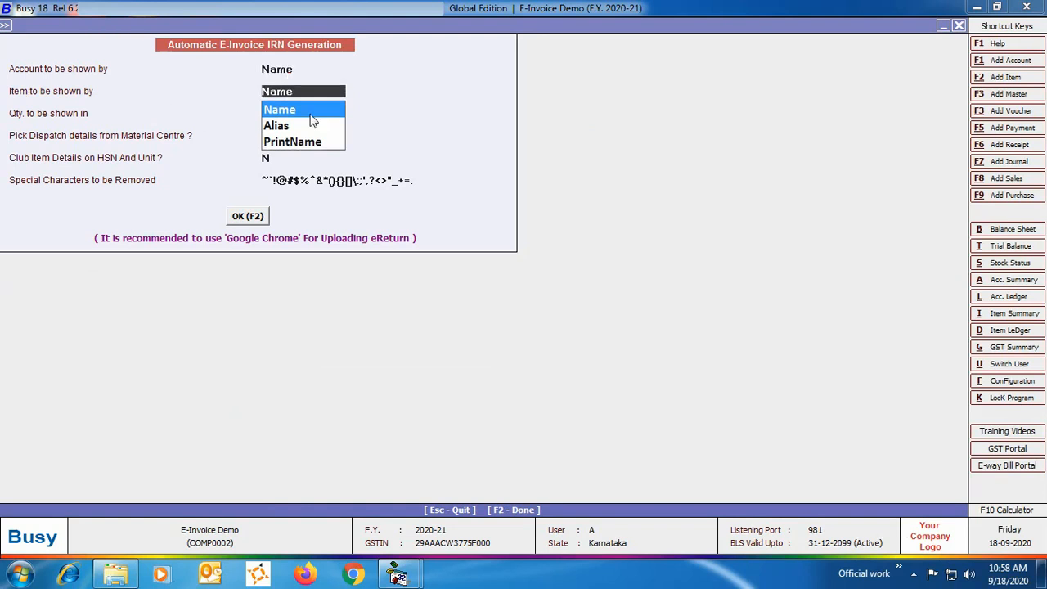
key("Return")
key("Return")
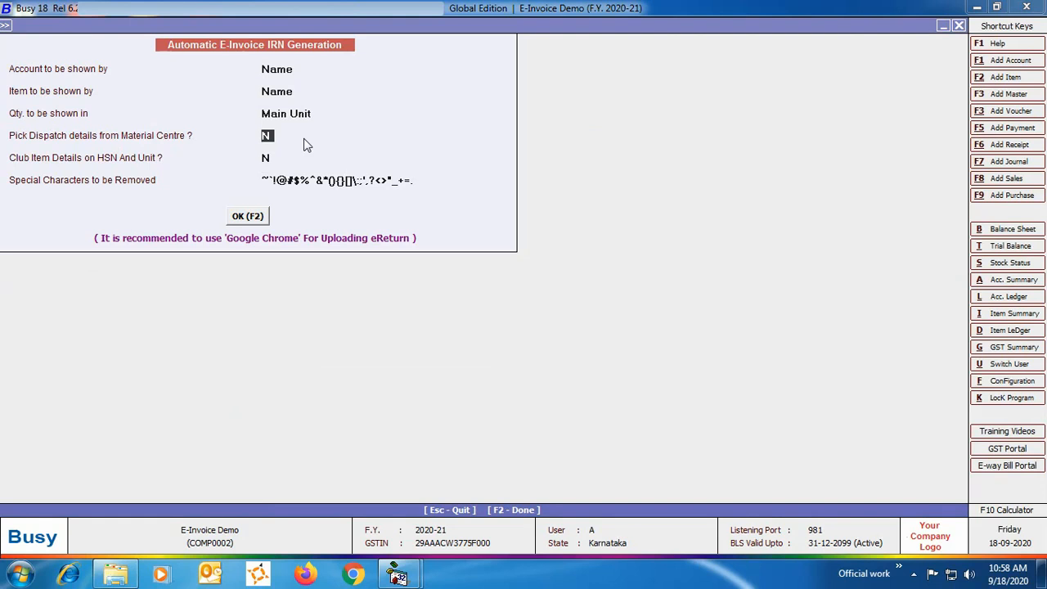
key("Return")
key("Return")
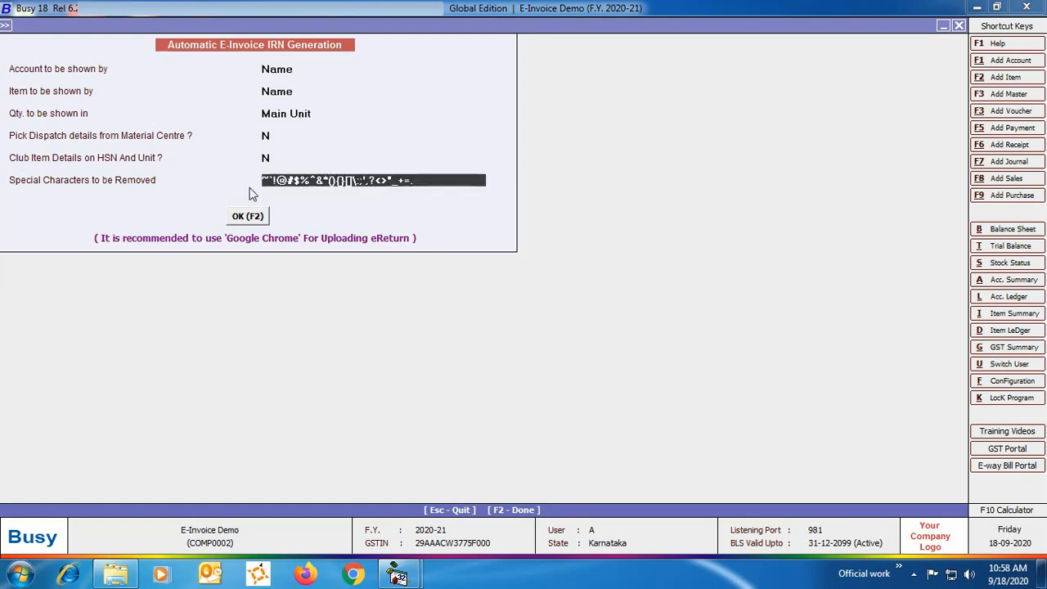
left_click(240, 217)
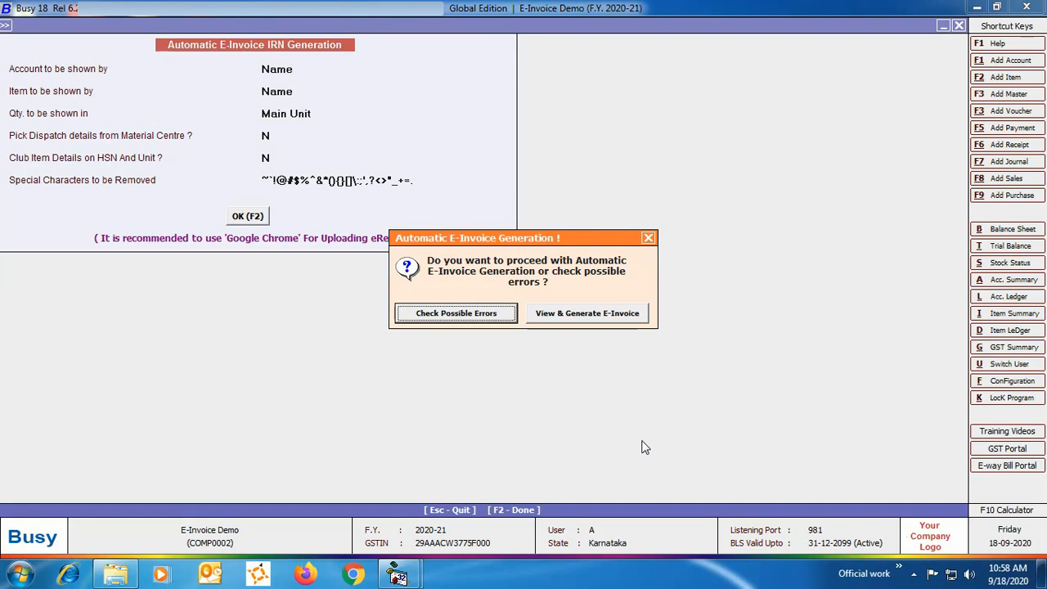
- Check the voucher for possible e-invoice errors, then view its details and generate the e-invoice
left_click(493, 312)
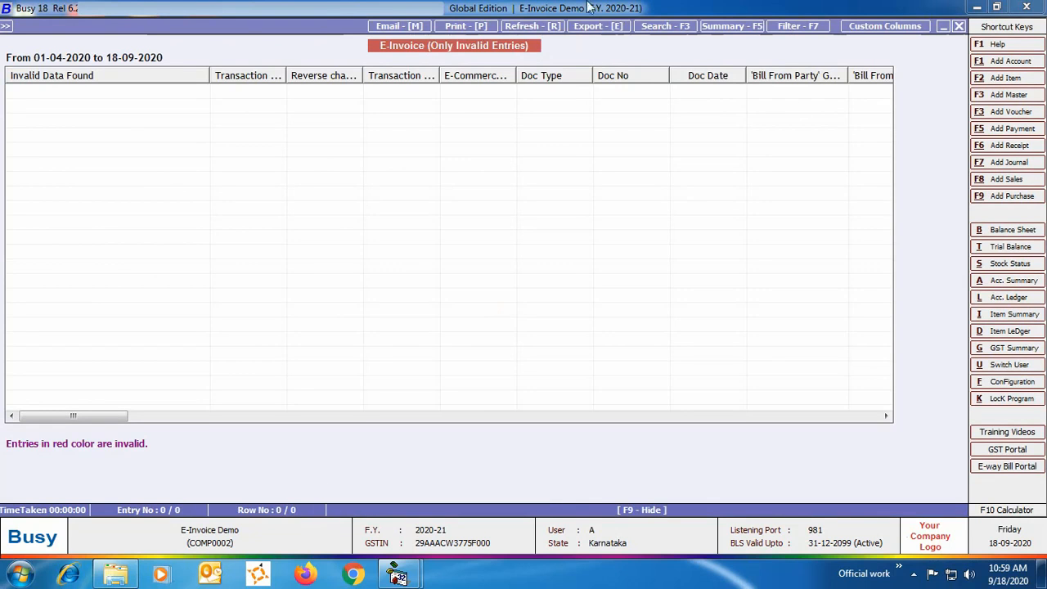
left_click(959, 27)
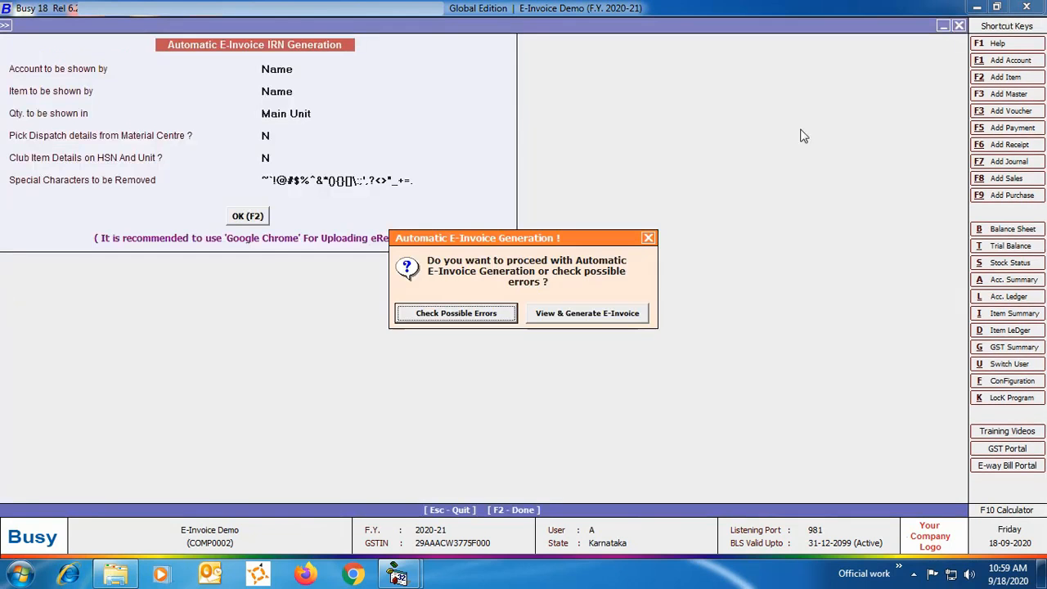
left_click(595, 314)
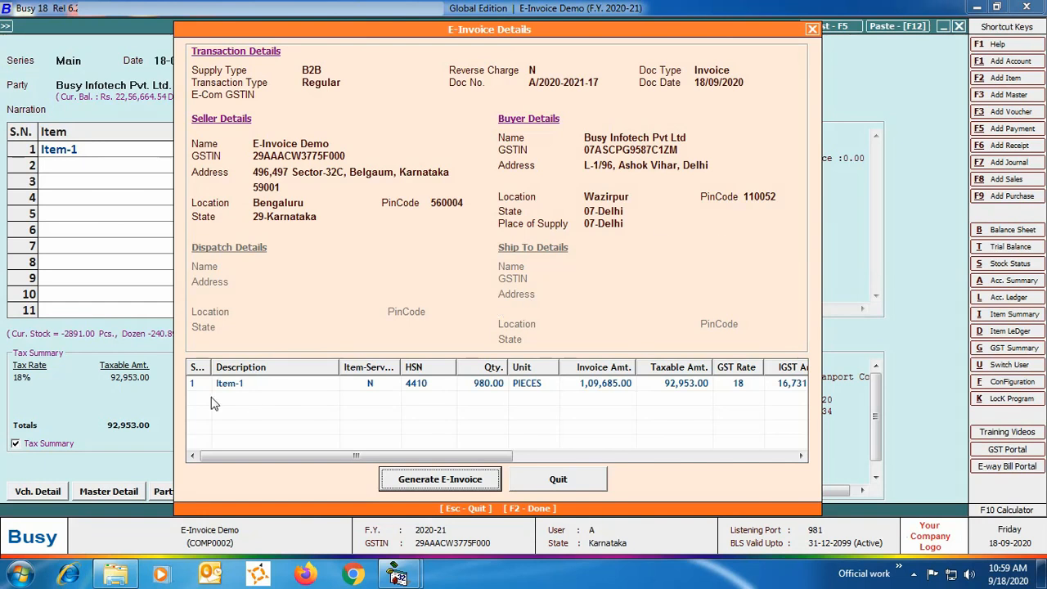
left_click(449, 482)
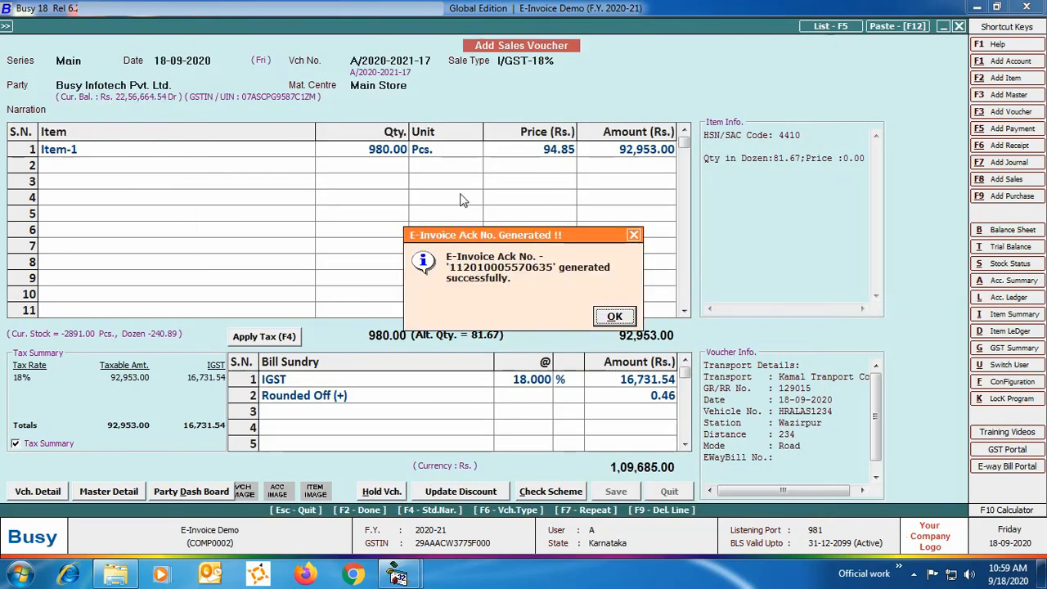
left_click(614, 315)
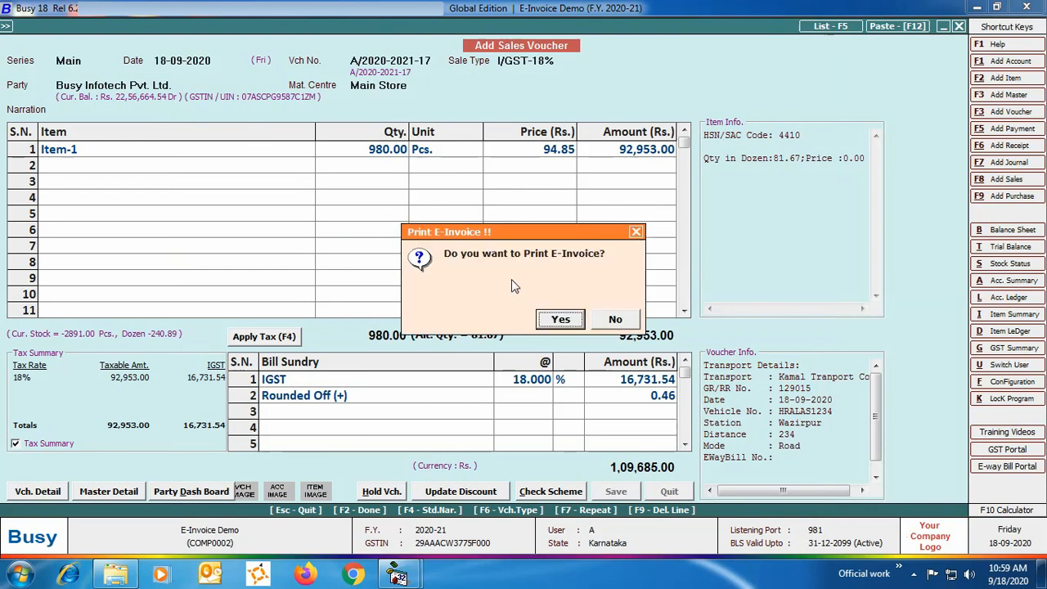
- Print the generated e-invoice, review the PDF down to its signature section, then close it and quit sales voucher entry
left_click(561, 319)
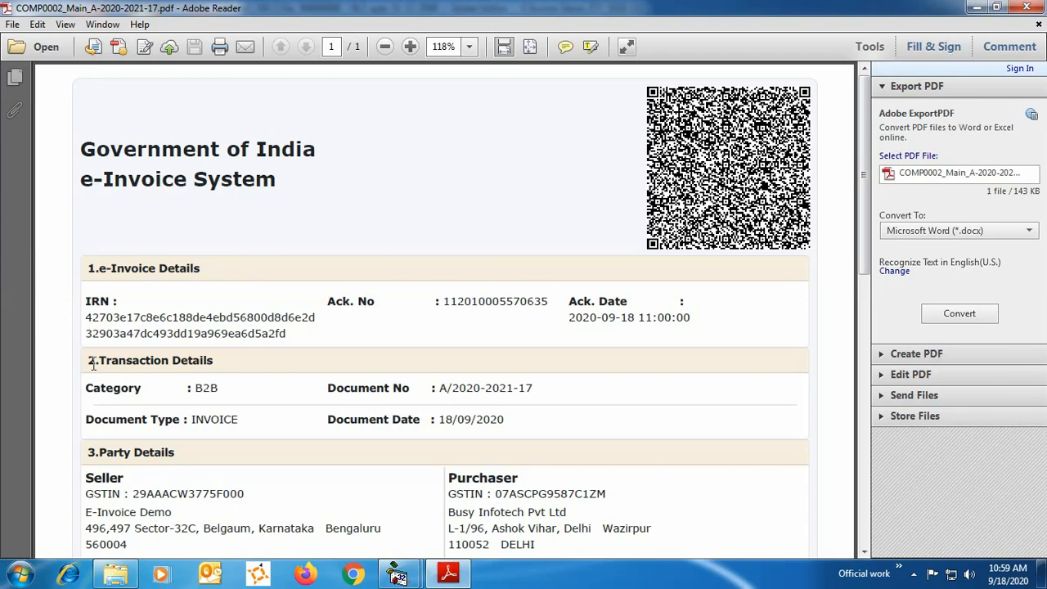
scroll(212, 387, "down", 5)
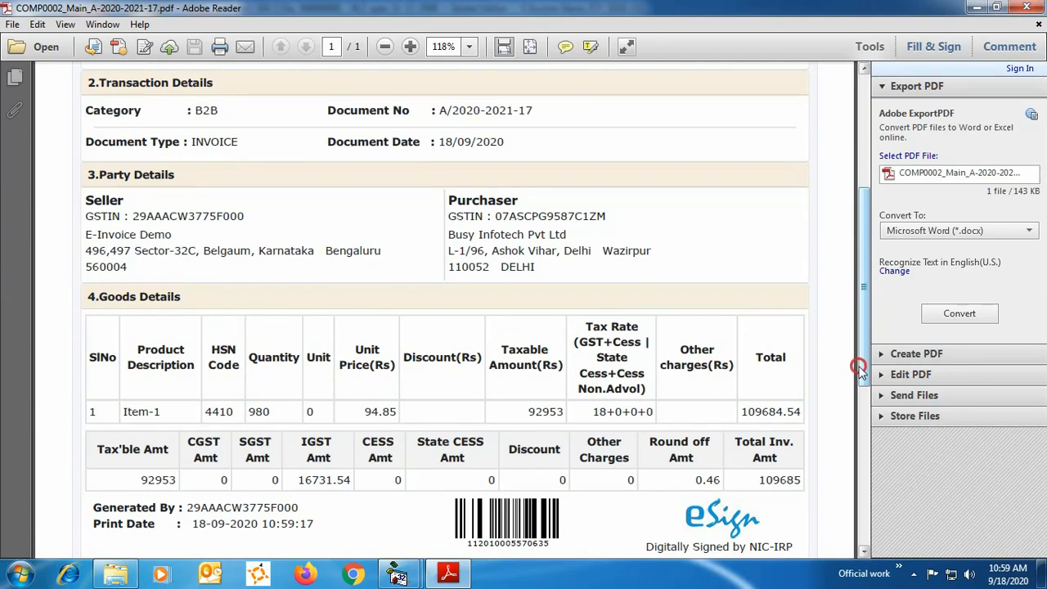
left_click_drag(863, 365, 863, 448)
left_click(1026, 7)
left_click(671, 494)
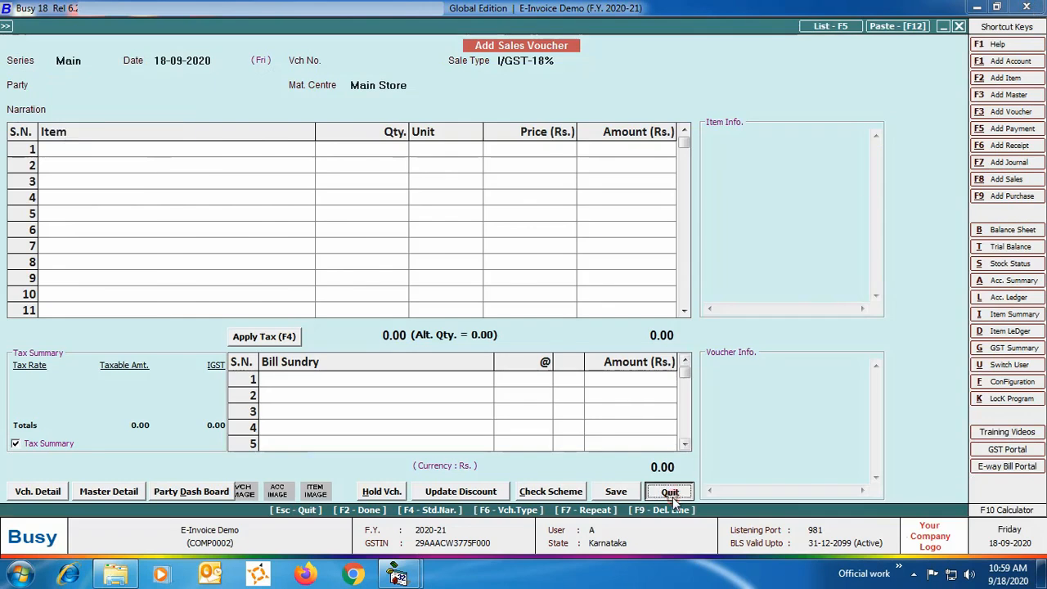
left_click(671, 494)
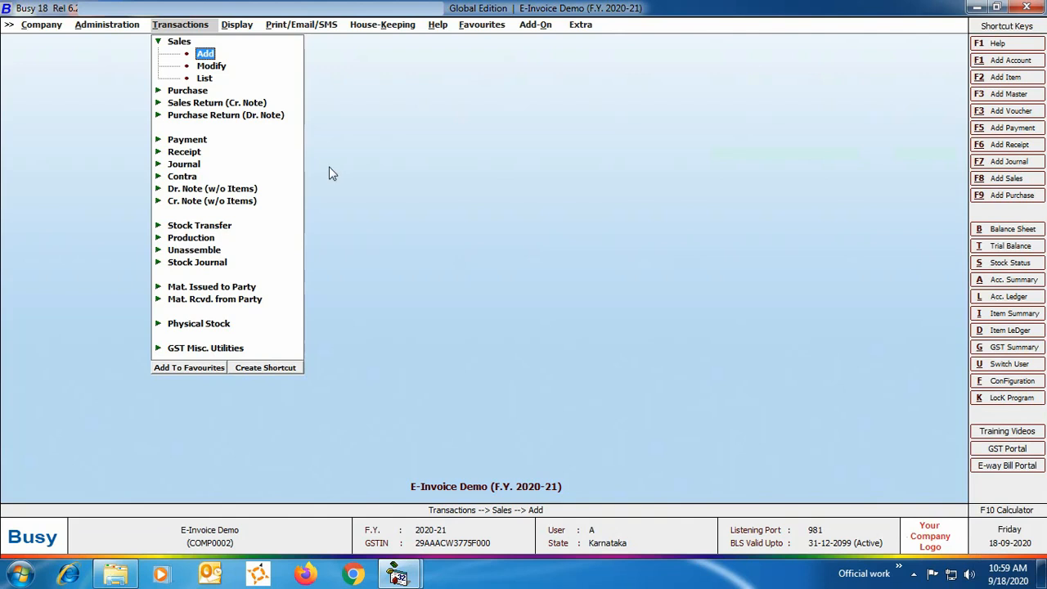
- Reopen the saved Main series sales voucher dated 18-09-2020 and examine the e-invoice acknowledgement fields in its transport details, then leave it
left_click(211, 66)
left_click(140, 162)
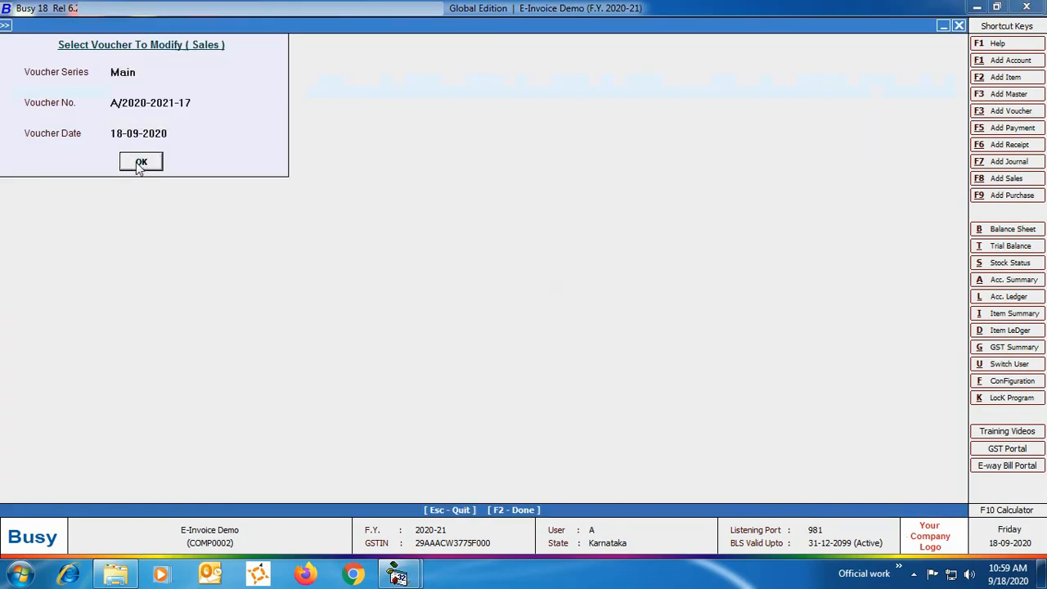
left_click(140, 162)
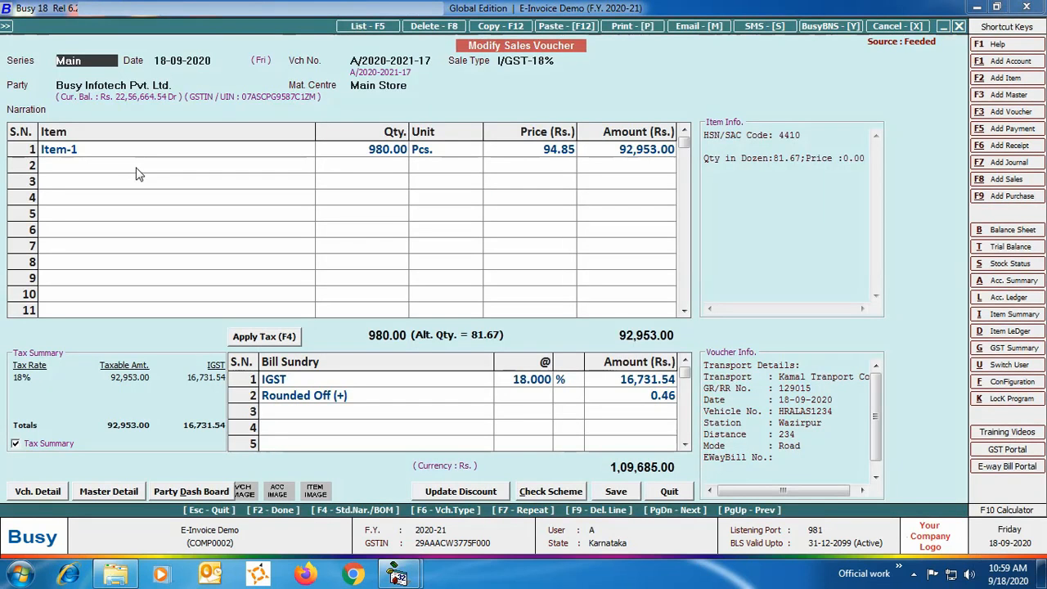
left_click(613, 492)
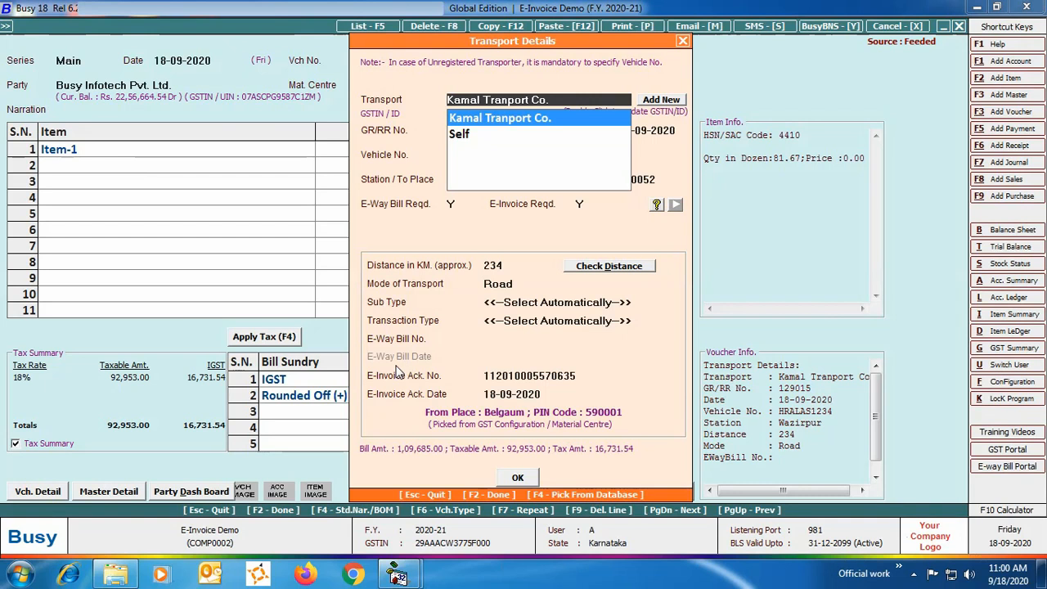
key("F2")
key("Escape")
key("Escape")
key("Escape")
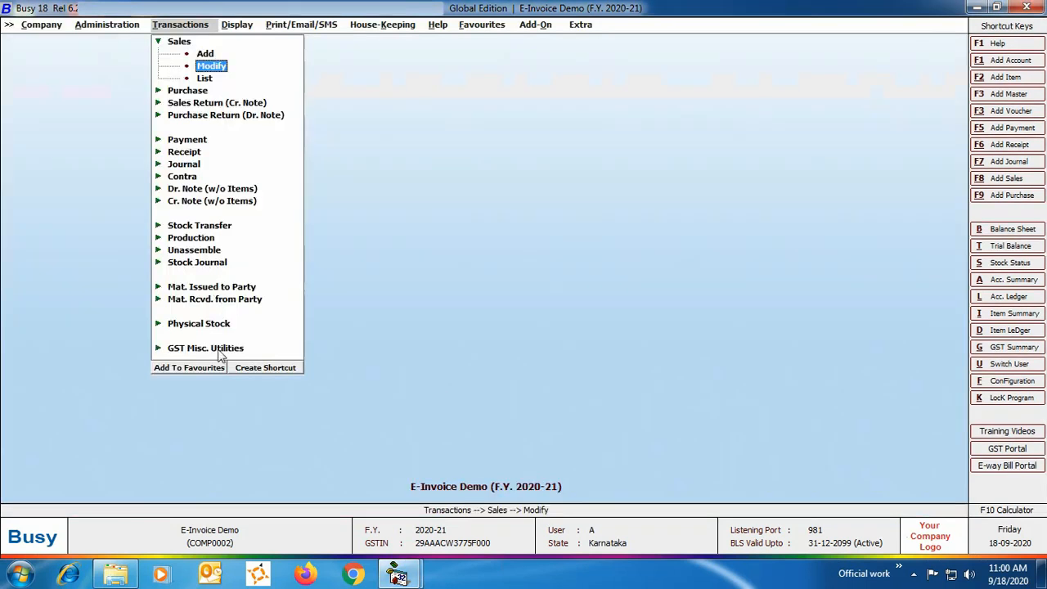
- Open Generate/Print E-Invoice and list all voucher types for 18-09-2020, without an MC filter and excluding vouchers already having an acknowledgement number
left_click(216, 350)
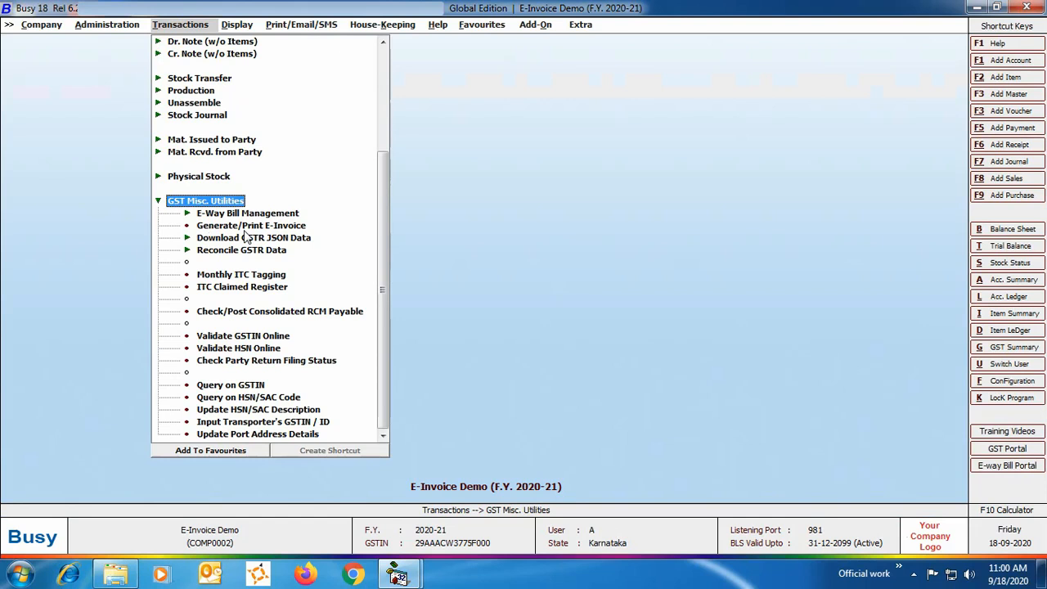
left_click(245, 226)
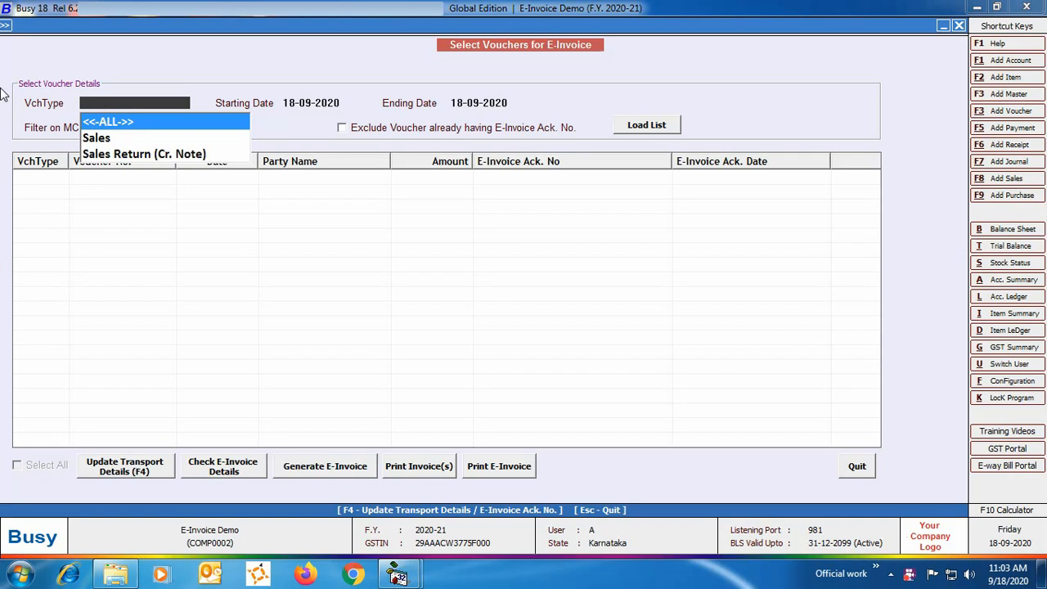
left_click(163, 127)
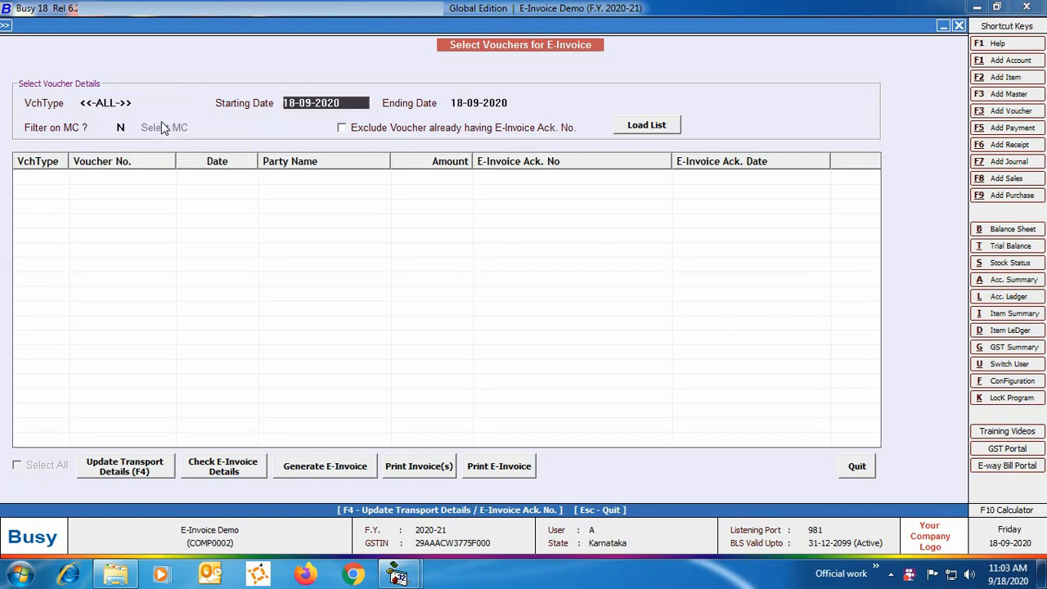
key("Return")
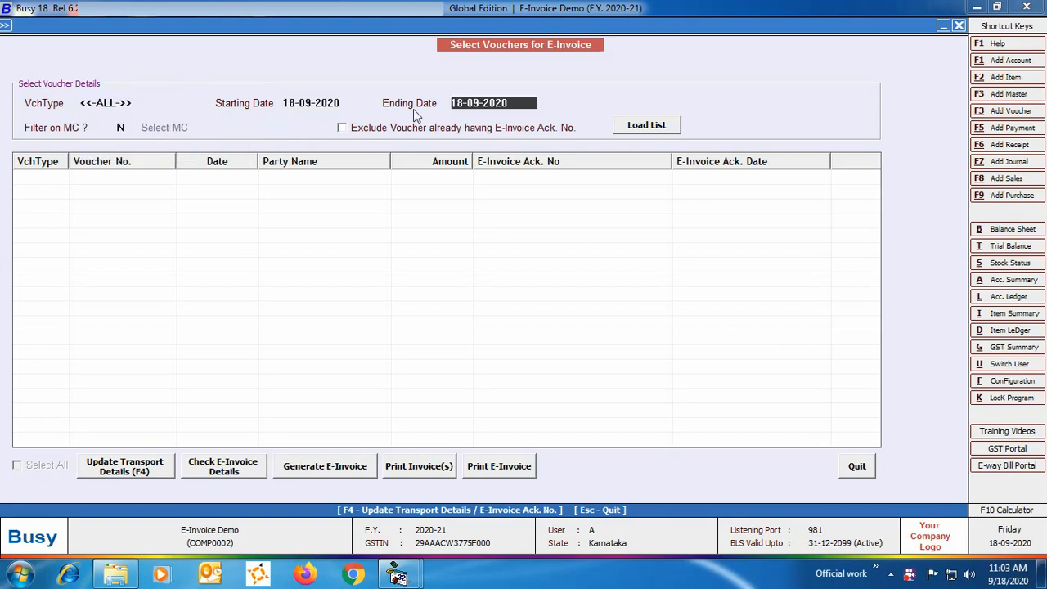
key("Return")
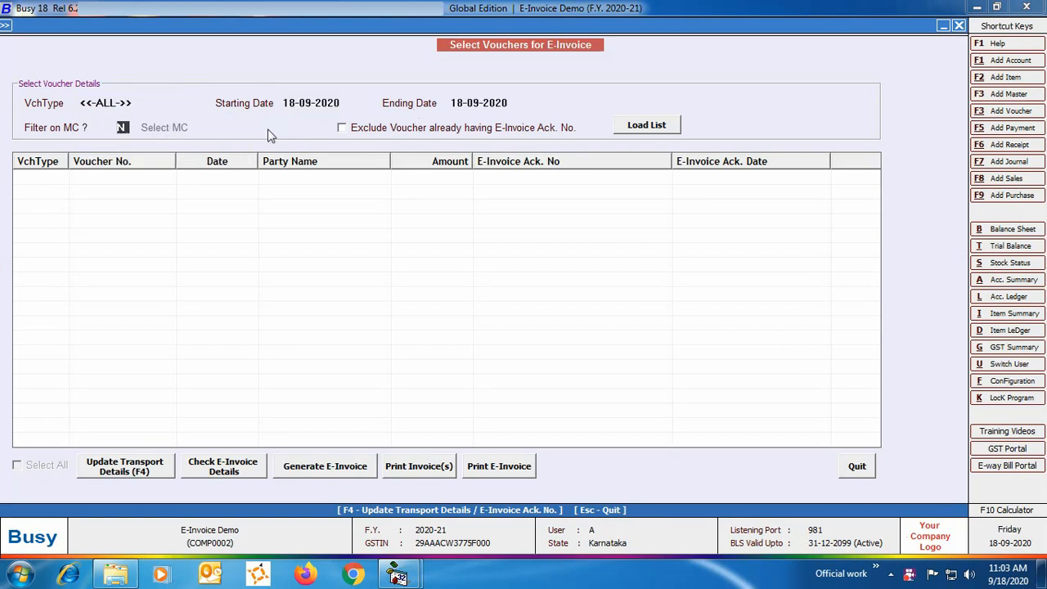
left_click(367, 127)
key("Return")
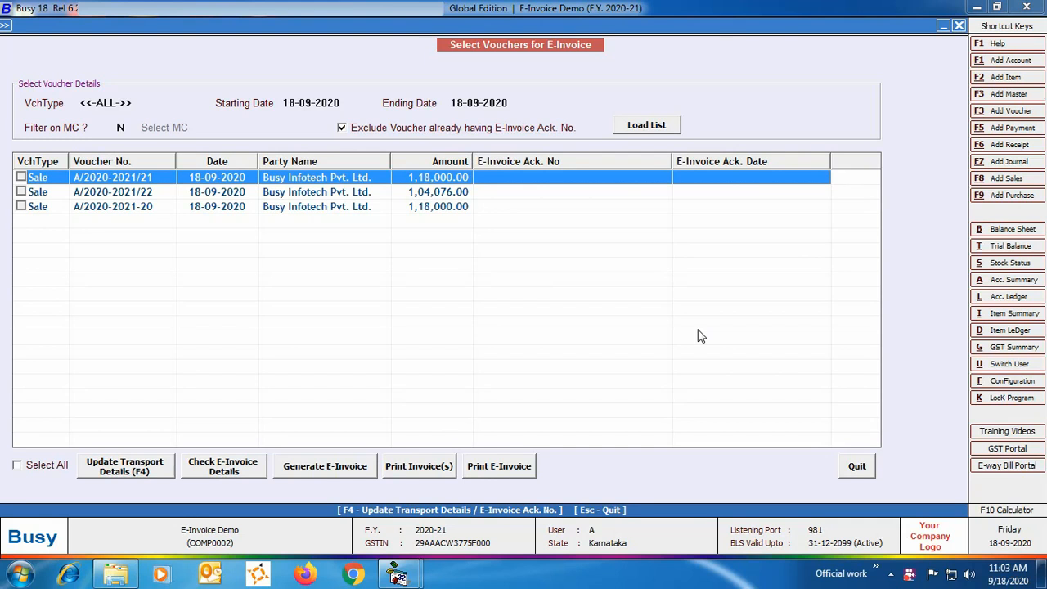
- Select all listed vouchers and generate their e-invoices with the default Name and Main Unit options, then close the summary and the utility
left_click(16, 464)
left_click(327, 467)
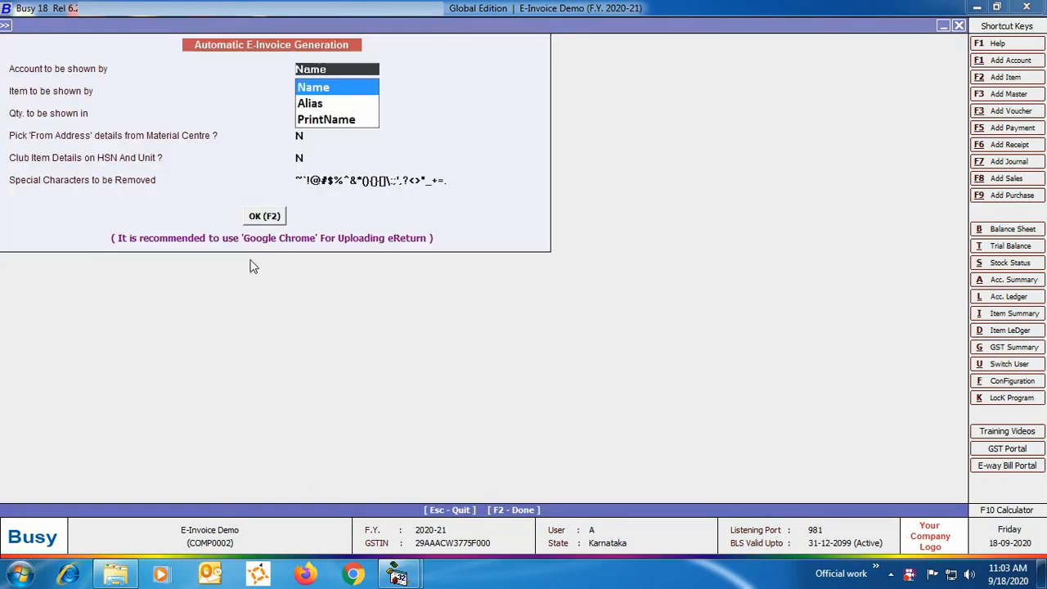
left_click(257, 218)
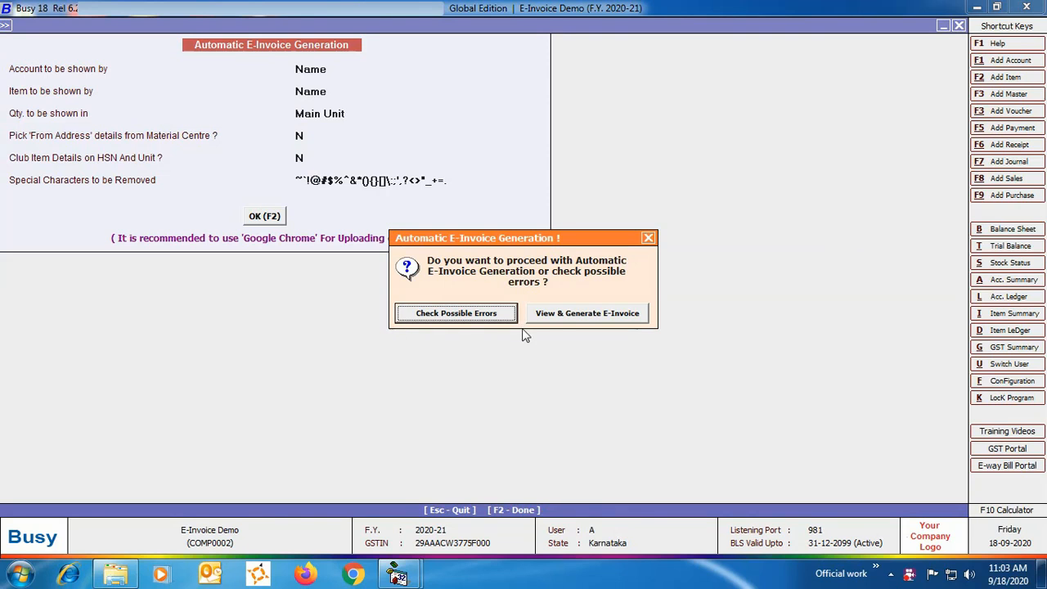
left_click(639, 318)
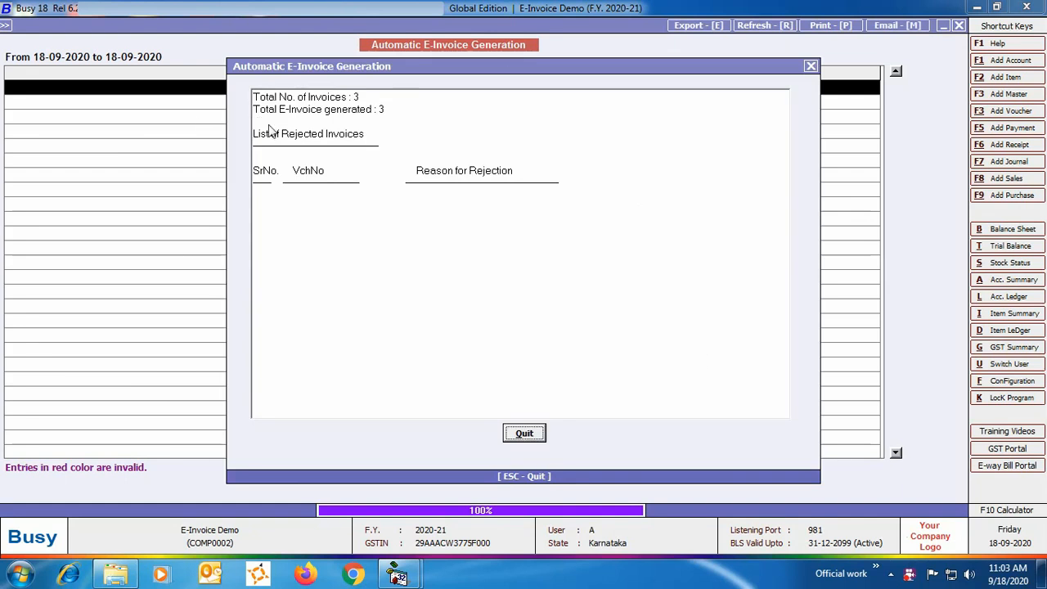
left_click(540, 436)
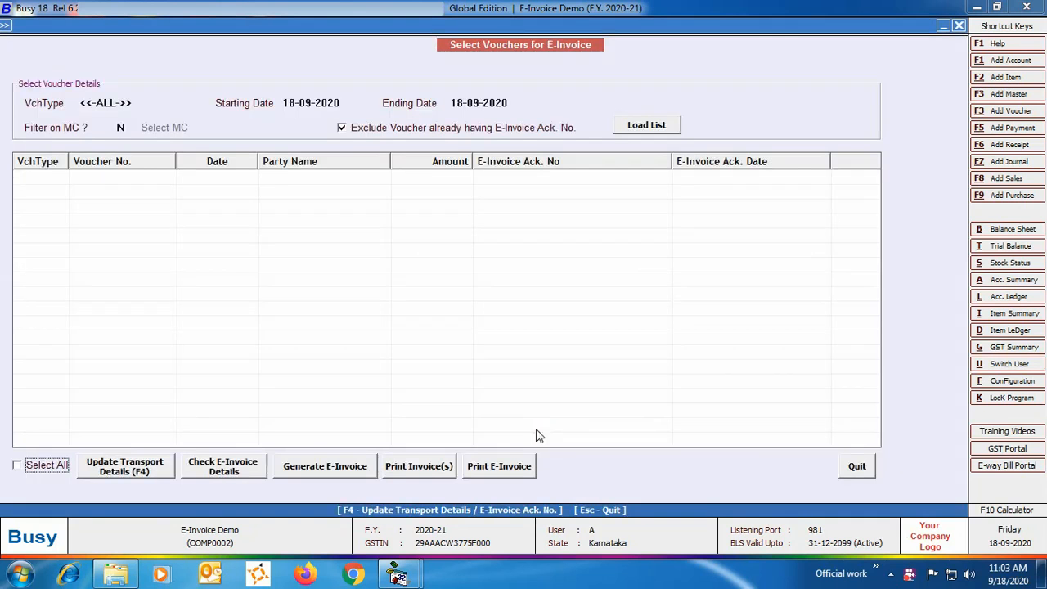
key("Escape")
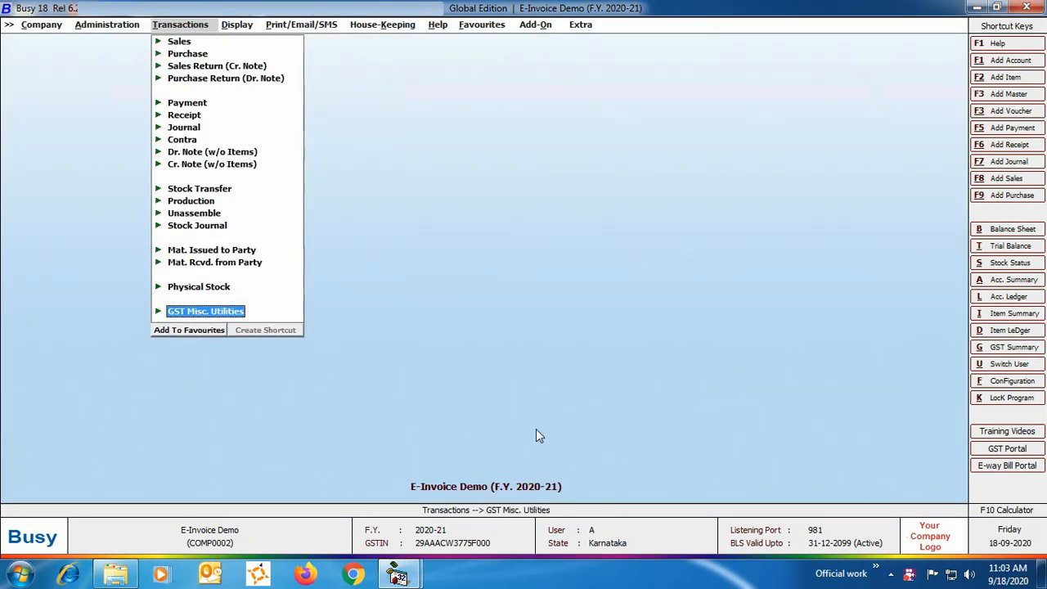
key("Escape")
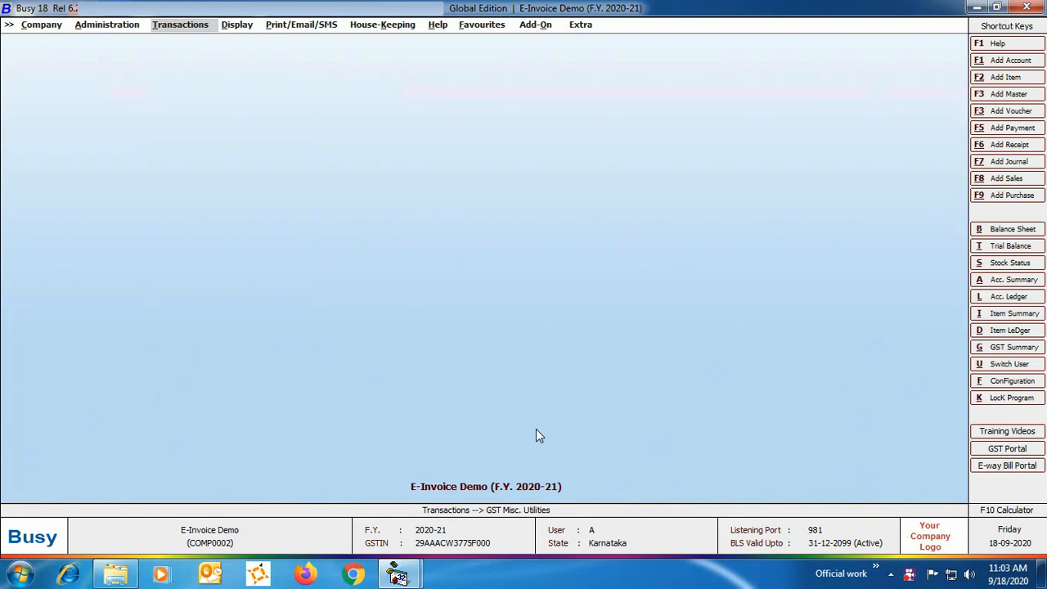